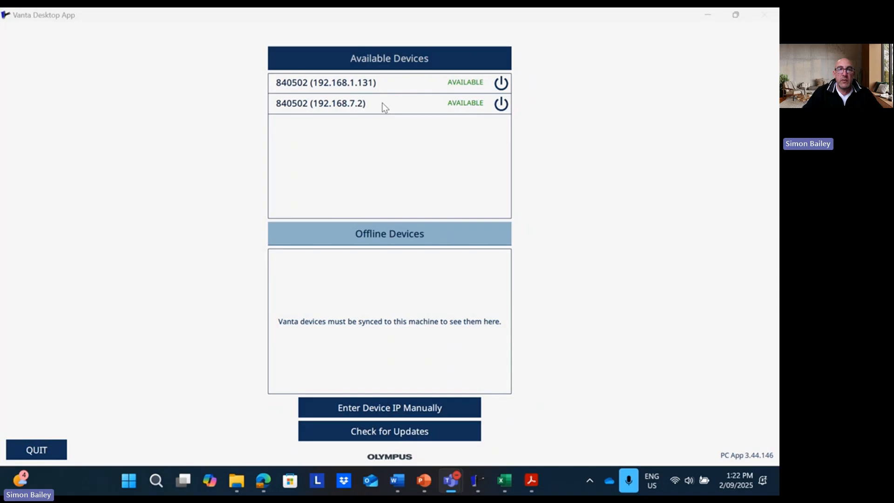
# Log into device 840502 at 192.168.7.2 with the Administrator PIN and open Fleet Manager
pyautogui.click(383, 104)
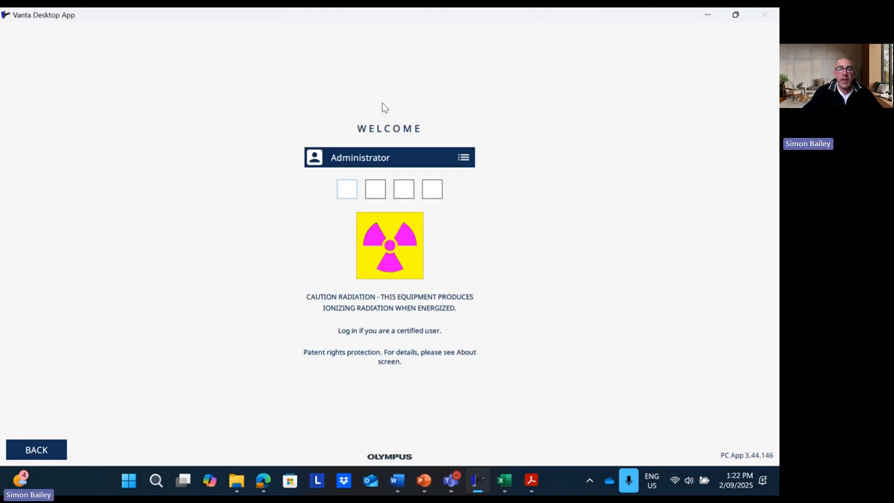
pyautogui.write('1234')
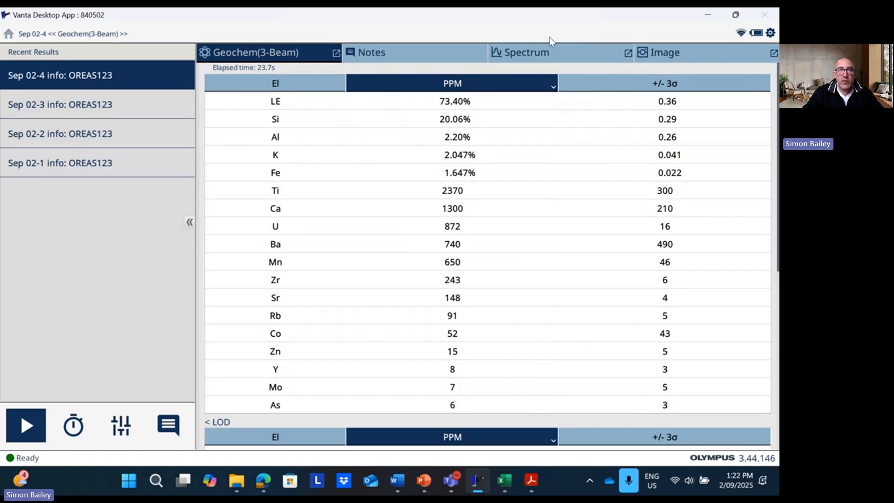
pyautogui.click(8, 35)
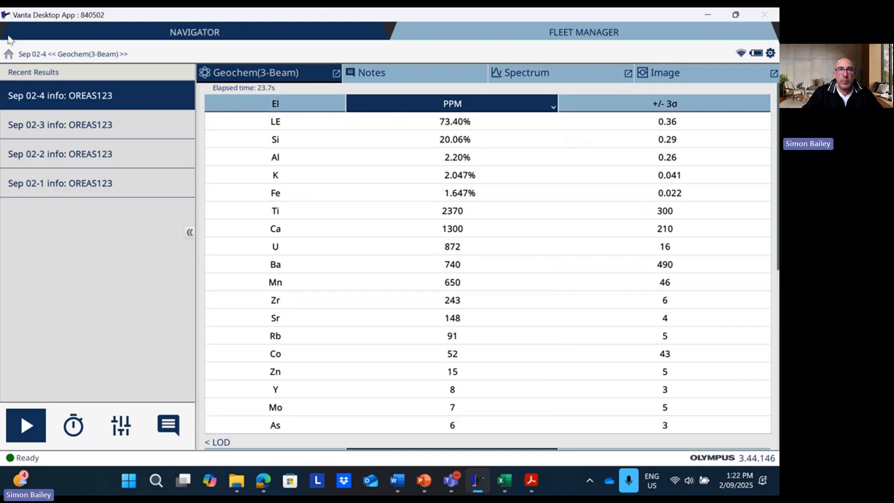
pyautogui.click(582, 34)
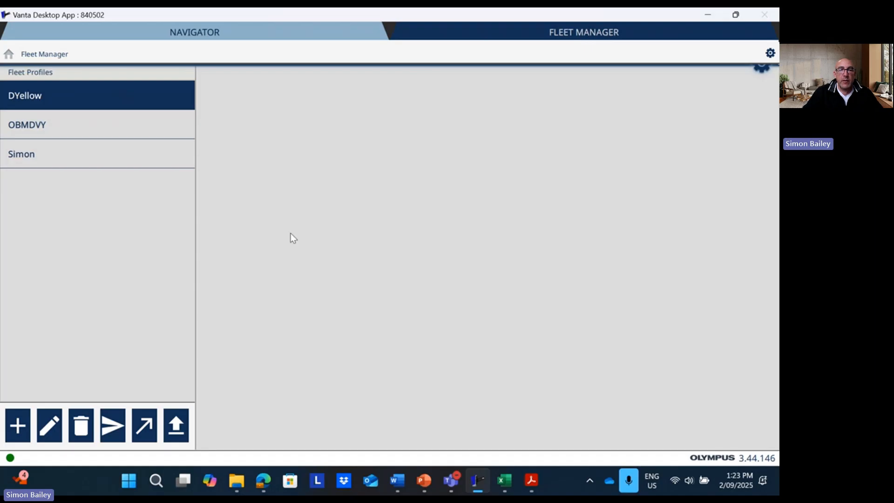
# Create a new fleet profile named Training
pyautogui.click(18, 425)
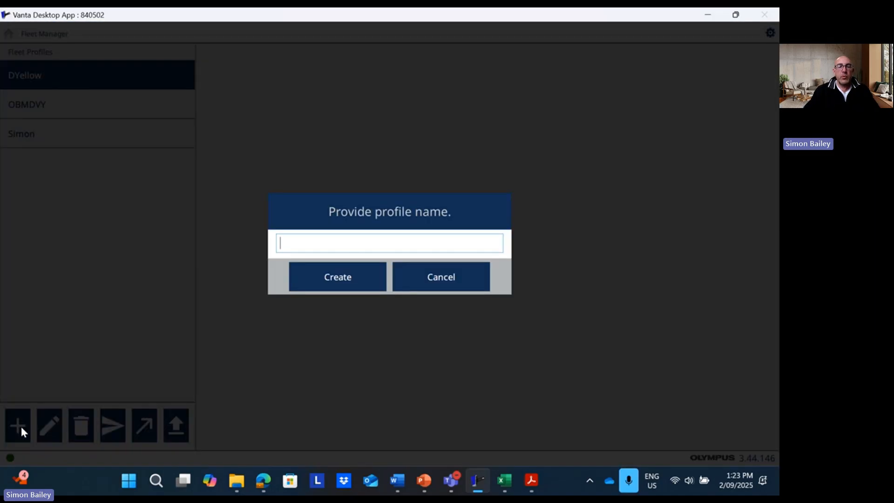
pyautogui.write('Training')
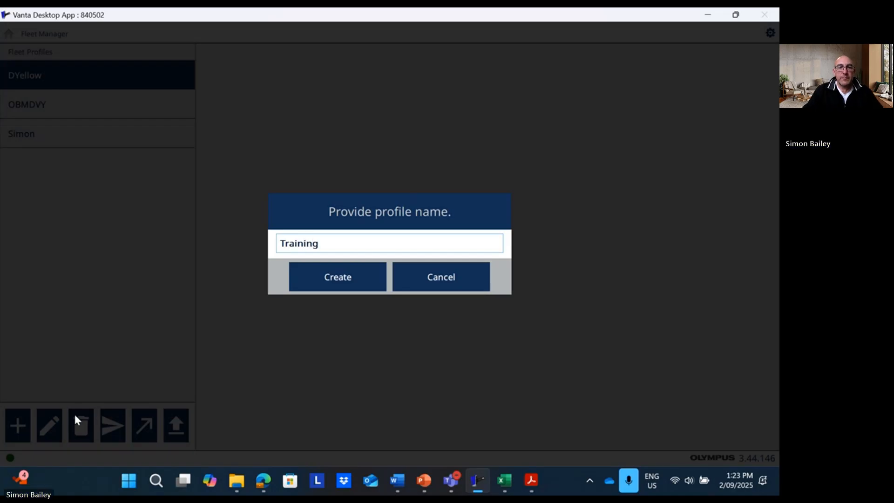
pyautogui.click(332, 287)
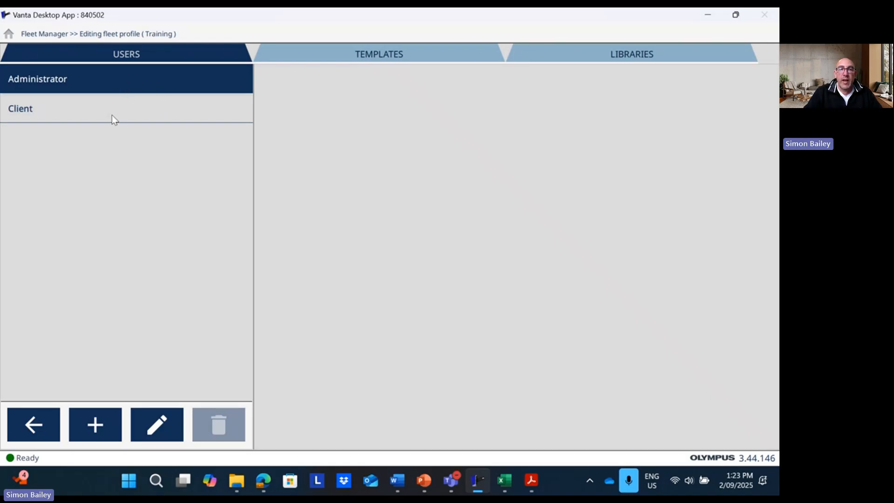
# Show the Training profile's templates, ending on the Notes category
pyautogui.click(336, 56)
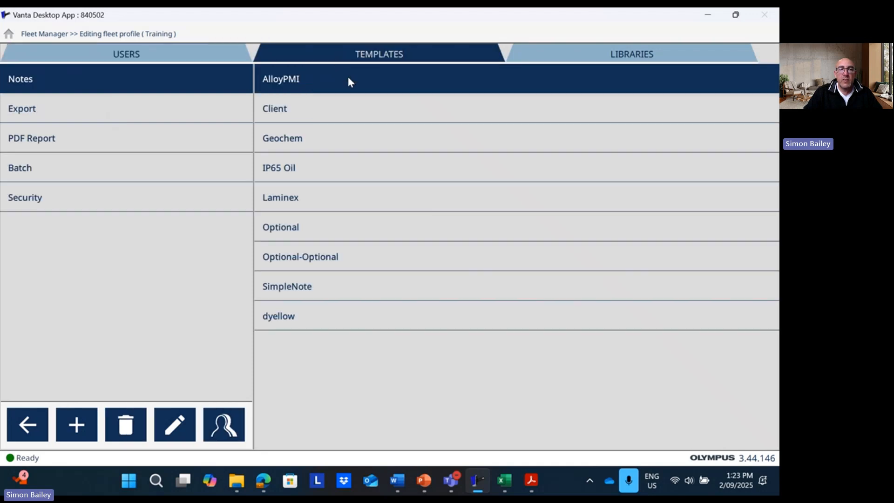
pyautogui.click(150, 106)
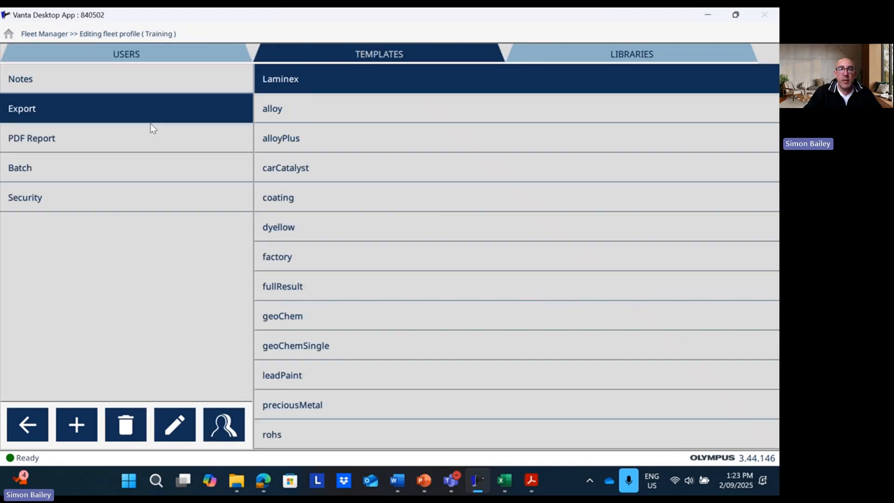
pyautogui.click(155, 79)
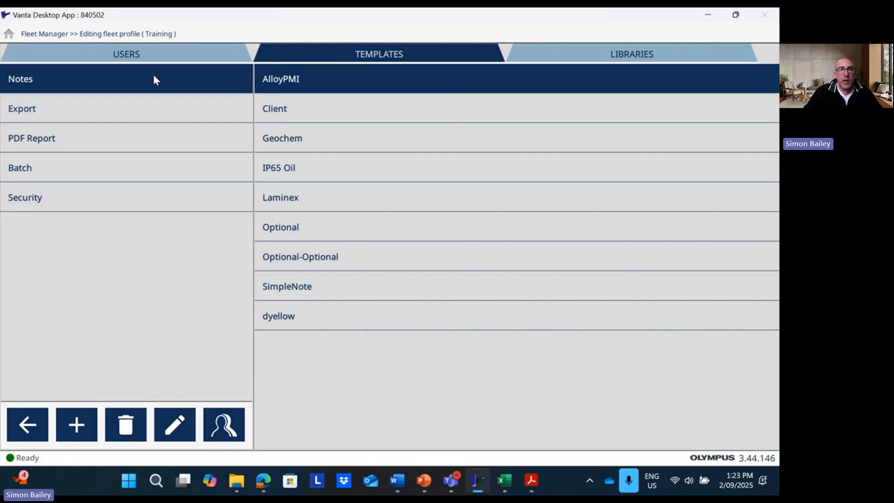
# Create a new notes template named Training
pyautogui.click(84, 426)
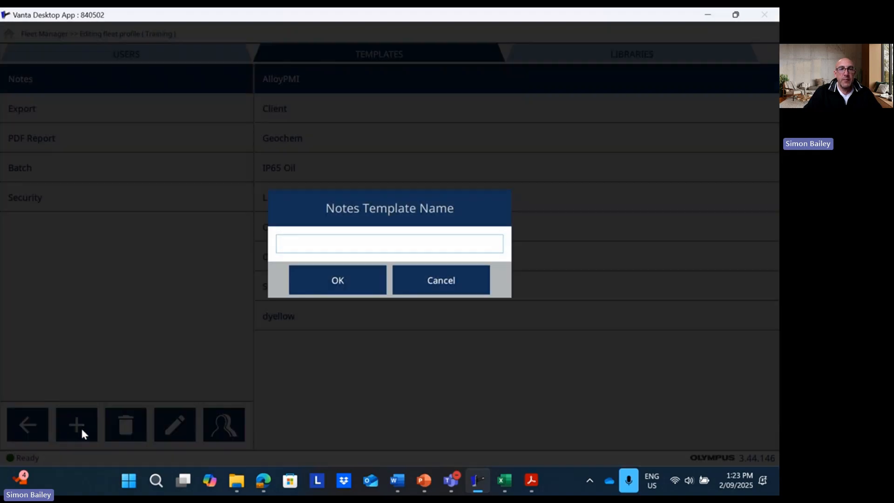
pyautogui.write('Tr')
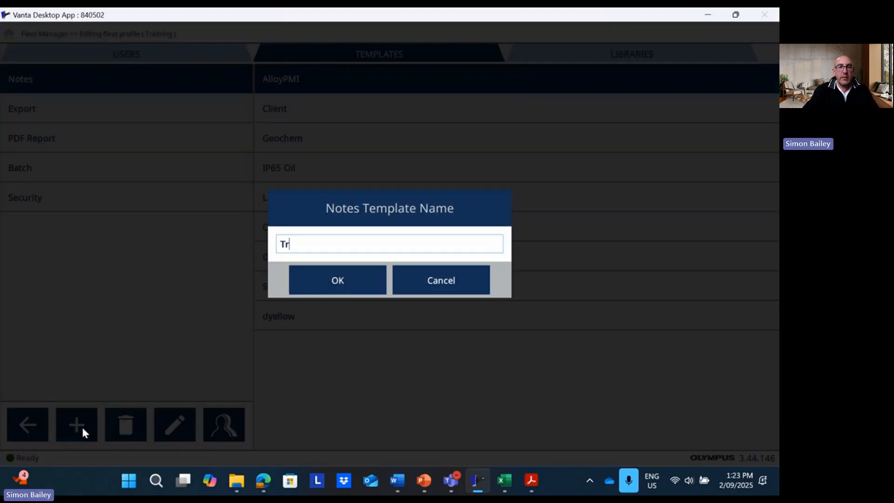
pyautogui.write('aining')
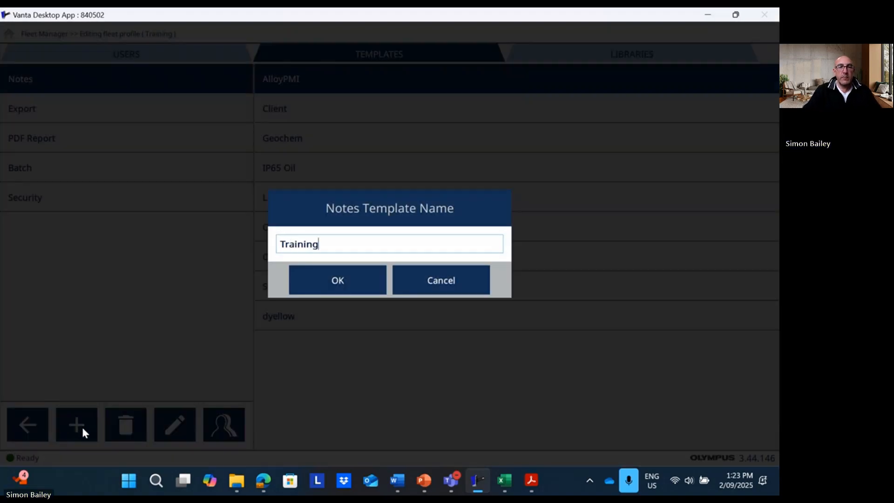
pyautogui.click(324, 283)
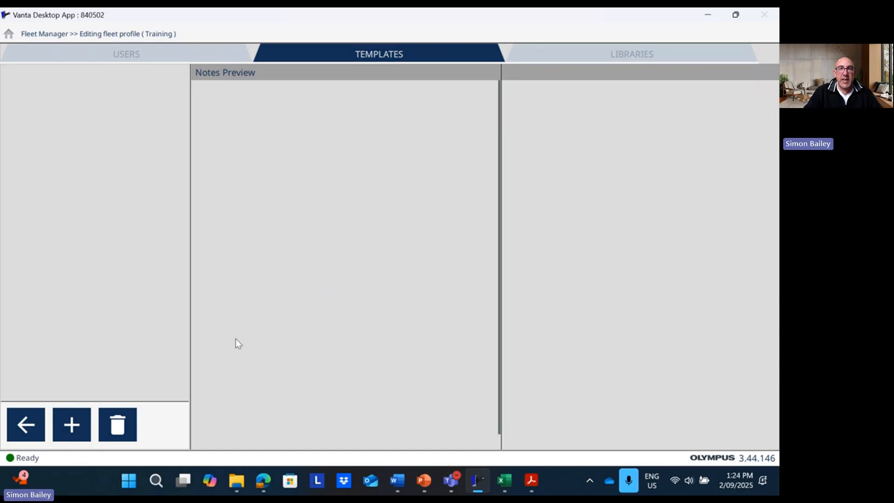
# Add a Sample ID item of type Text to the template
pyautogui.click(66, 426)
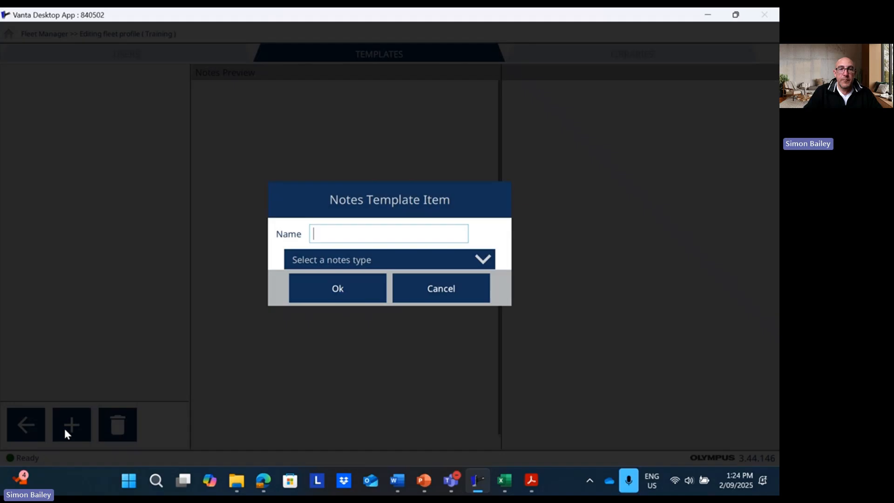
pyautogui.write('Sample ID')
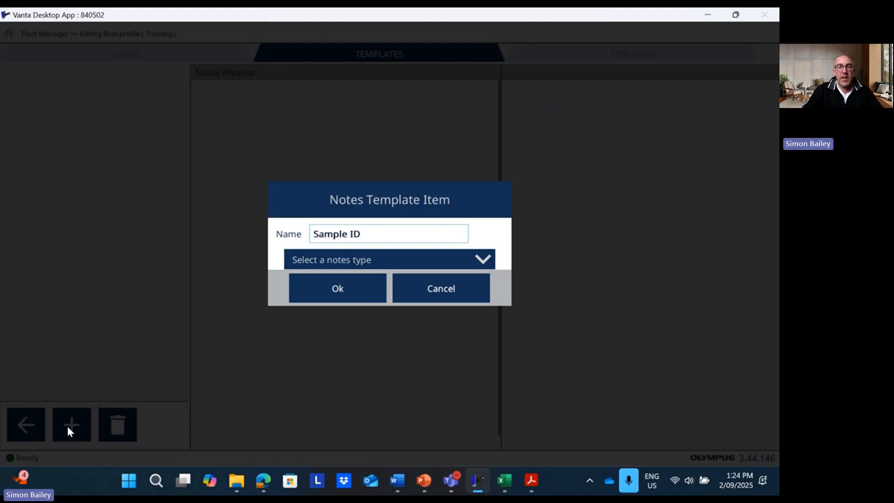
pyautogui.click(356, 261)
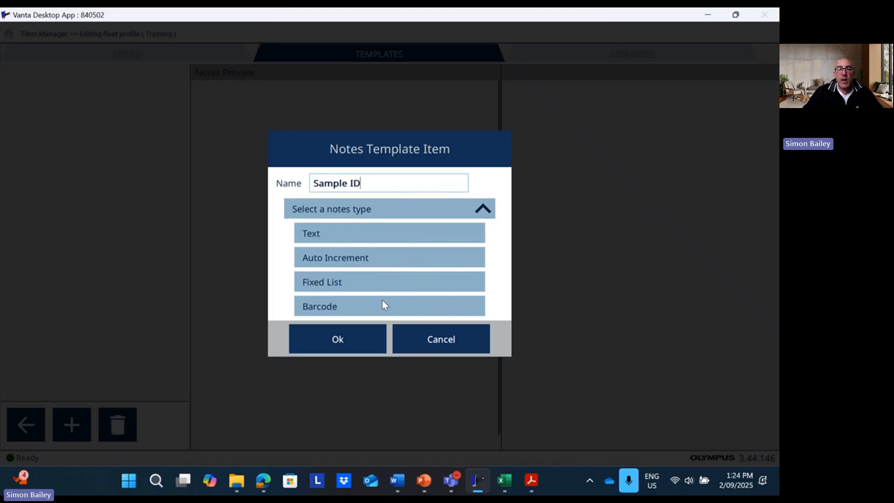
pyautogui.click(388, 235)
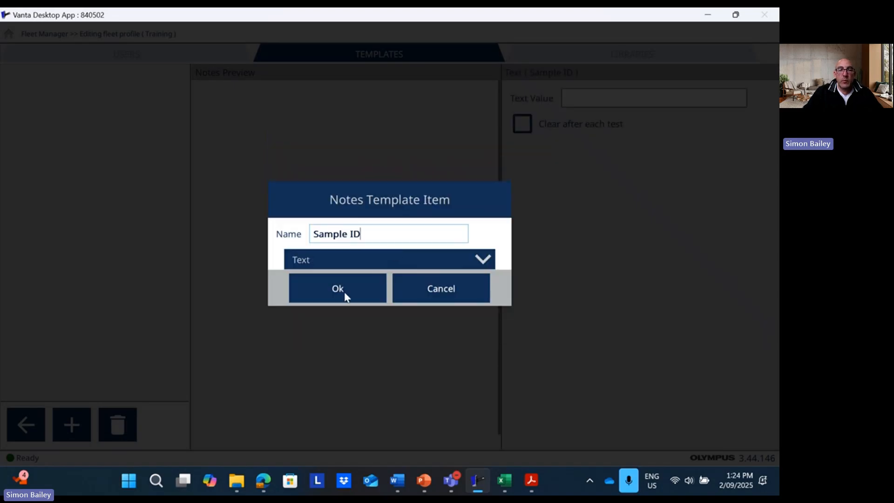
pyautogui.click(344, 294)
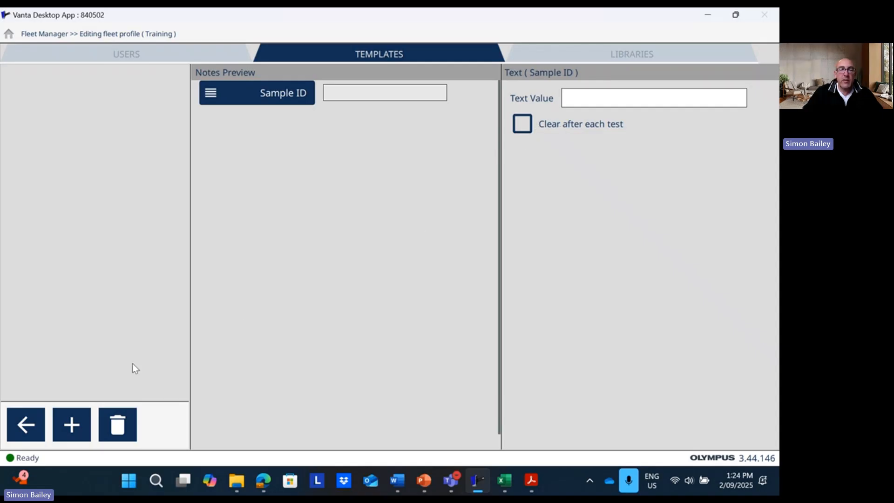
# Add a Depth From item of type Auto Increment
pyautogui.click(75, 418)
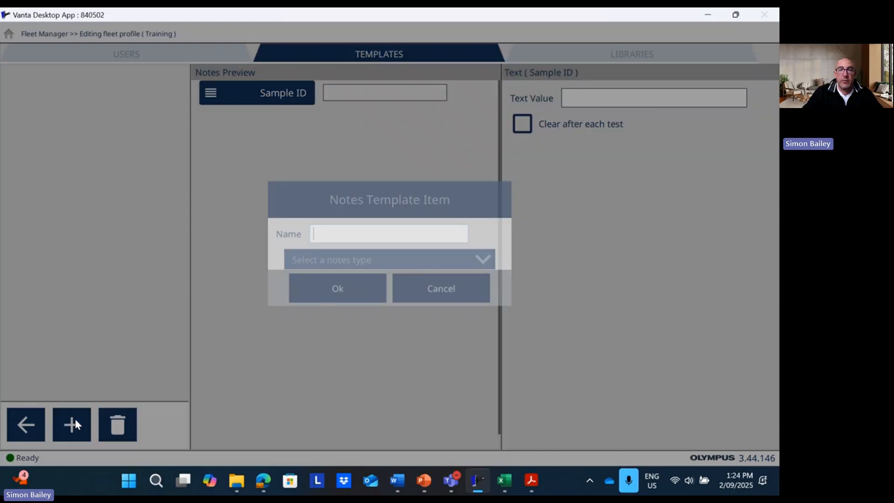
pyautogui.write('Depth')
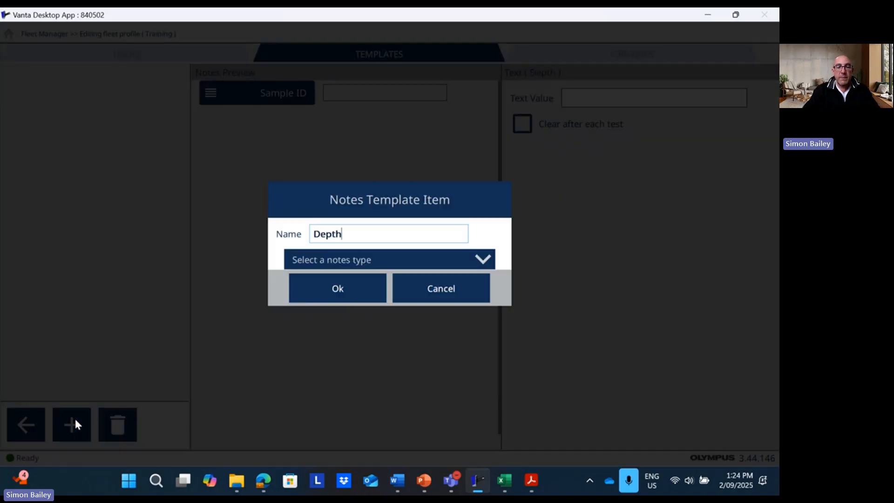
pyautogui.write(' From')
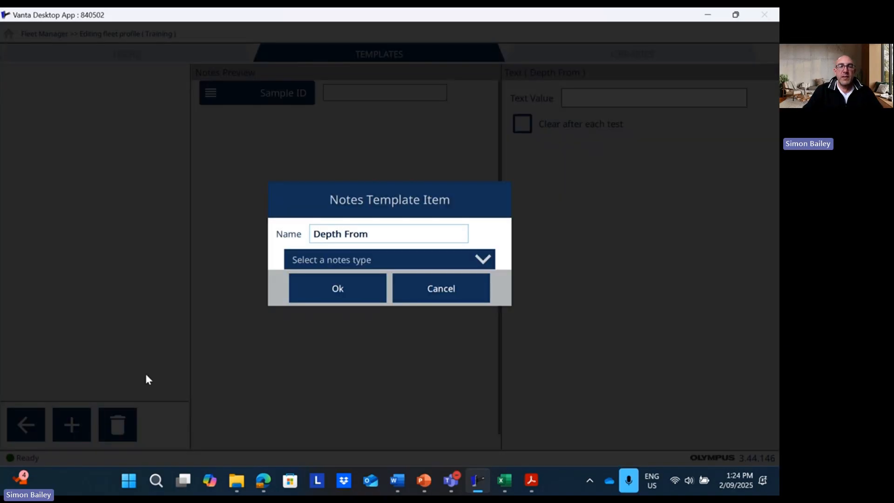
pyautogui.click(331, 267)
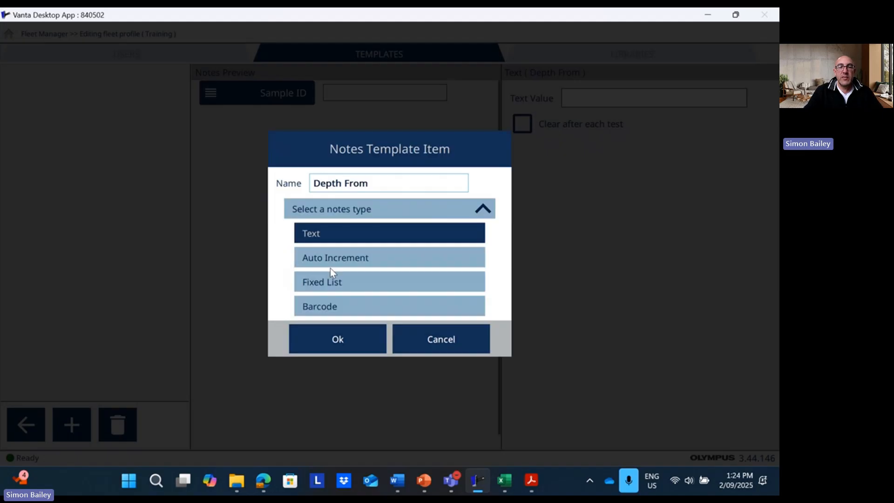
pyautogui.click(366, 262)
pyautogui.click(352, 289)
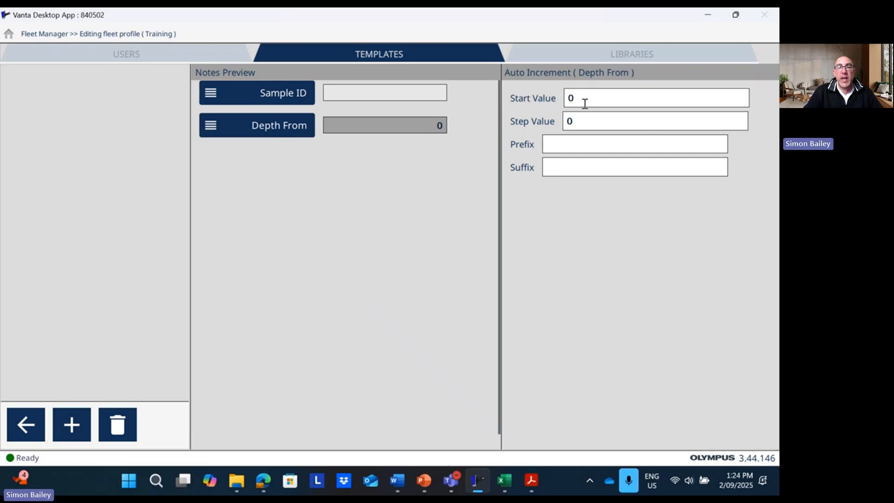
# Add a Depth To item of type Auto Increment
pyautogui.click(82, 426)
pyautogui.write('Deoth')
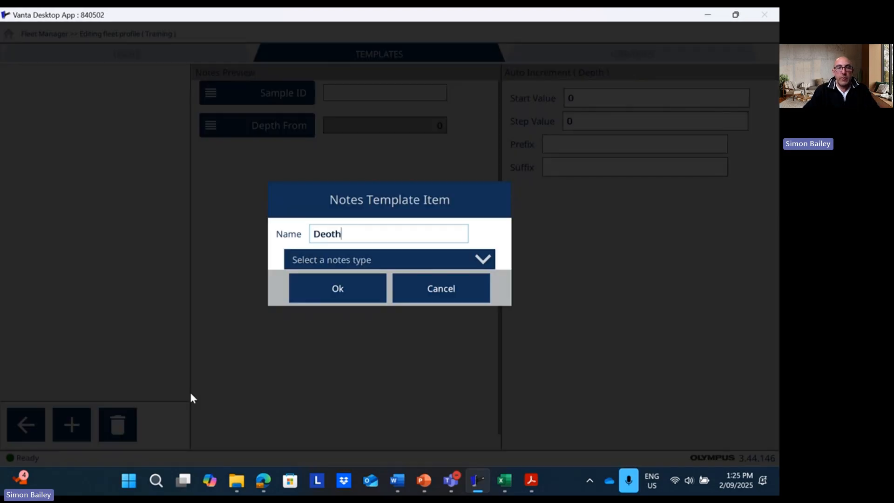
pyautogui.write(' T')
pyautogui.press('BackSpace')
pyautogui.press('BackSpace')
pyautogui.press('BackSpace')
pyautogui.press('BackSpace')
pyautogui.press('BackSpace')
pyautogui.write('pth')
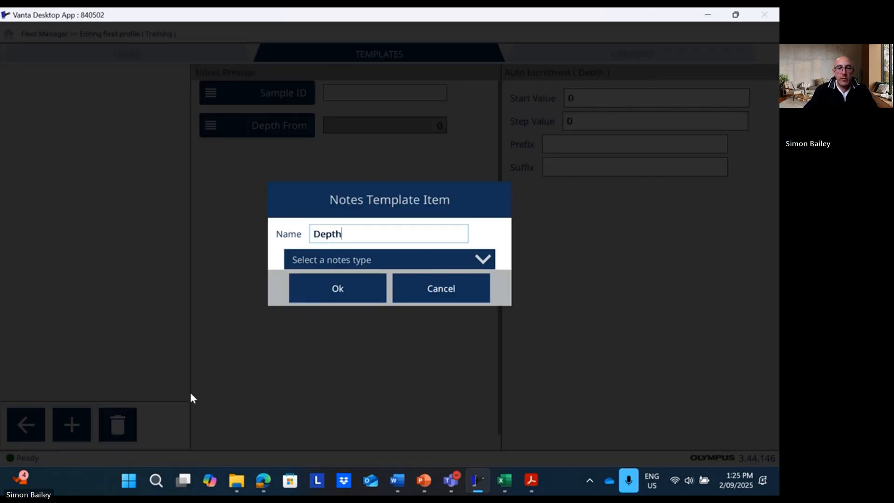
pyautogui.write(' To')
pyautogui.click(355, 259)
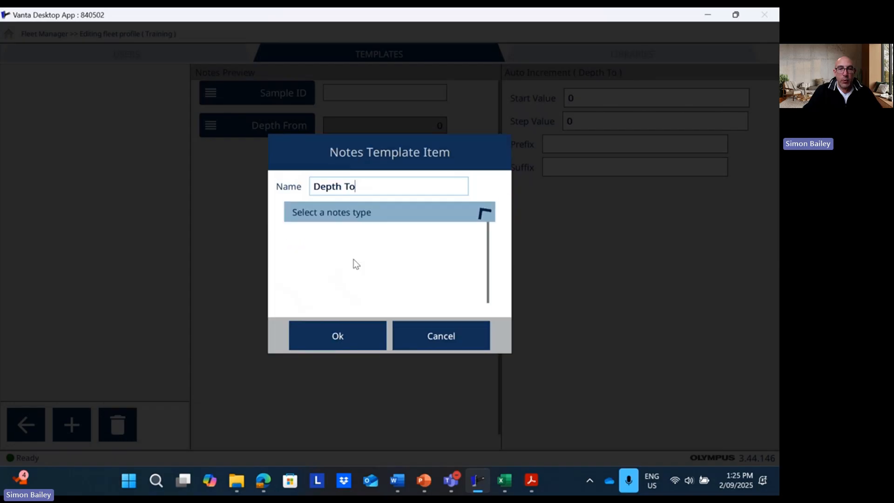
pyautogui.click(354, 257)
pyautogui.click(345, 295)
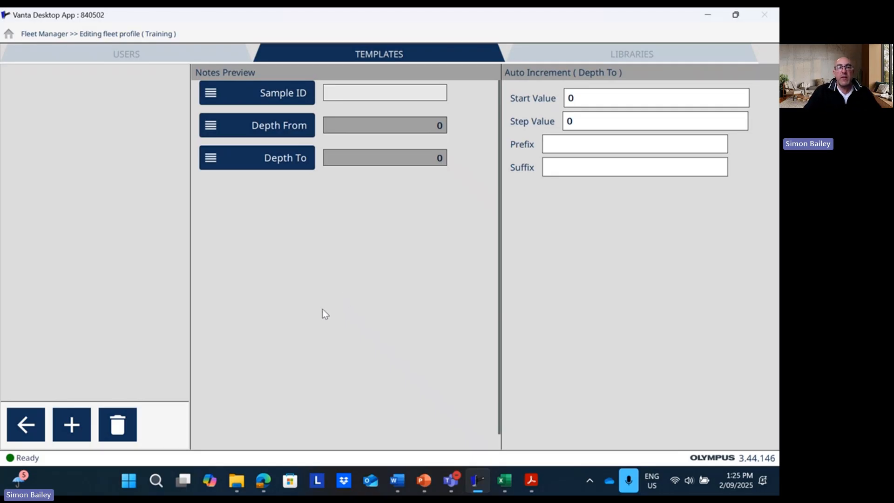
# Add a Standards item of type Fixed List
pyautogui.click(73, 424)
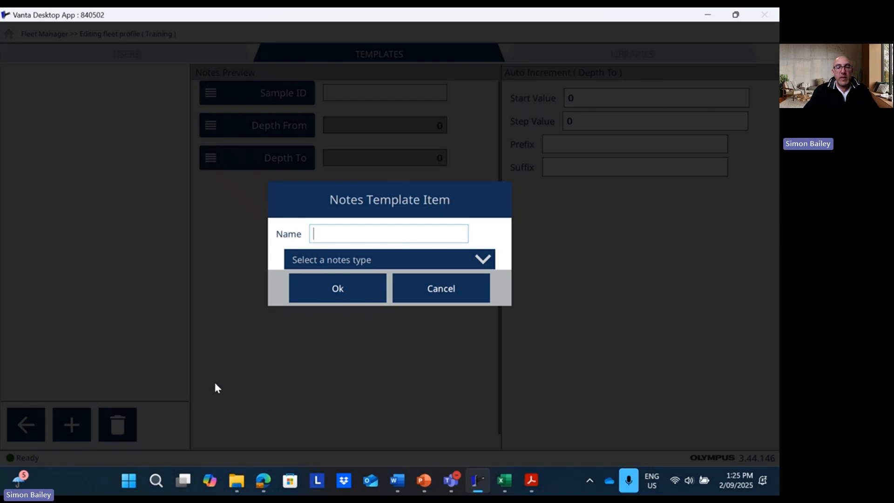
pyautogui.write('Standards')
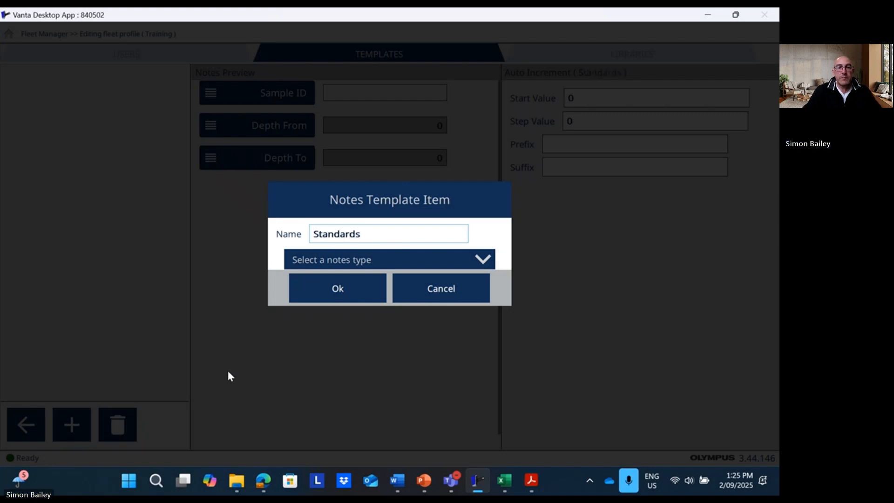
pyautogui.click(328, 261)
pyautogui.click(339, 281)
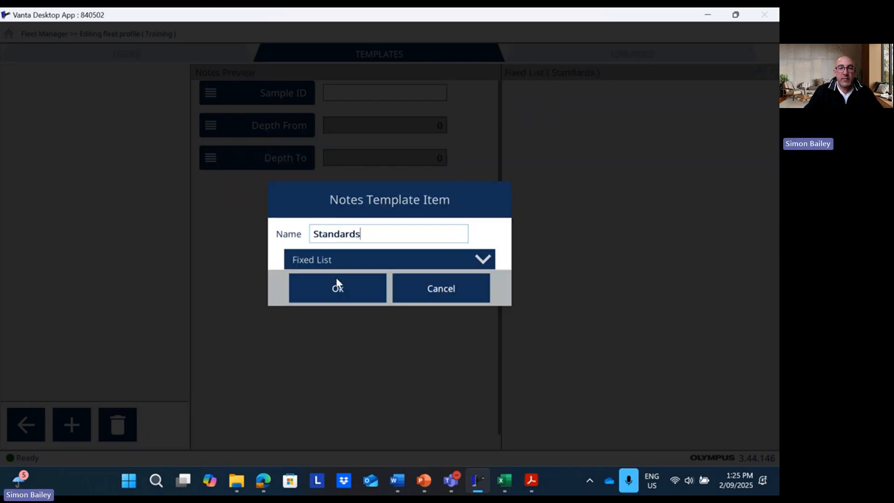
pyautogui.click(343, 294)
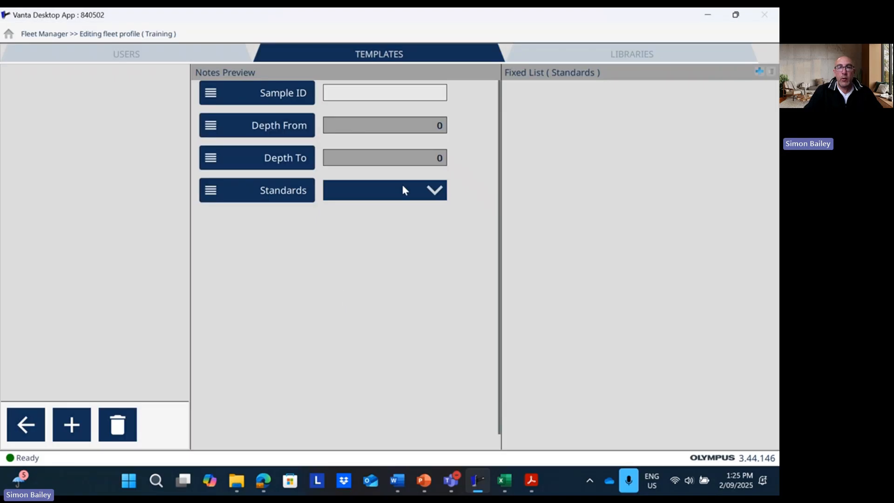
# Fill the Standards list with none, Blank and OREAS123, then return to the notes templates
pyautogui.click(759, 71)
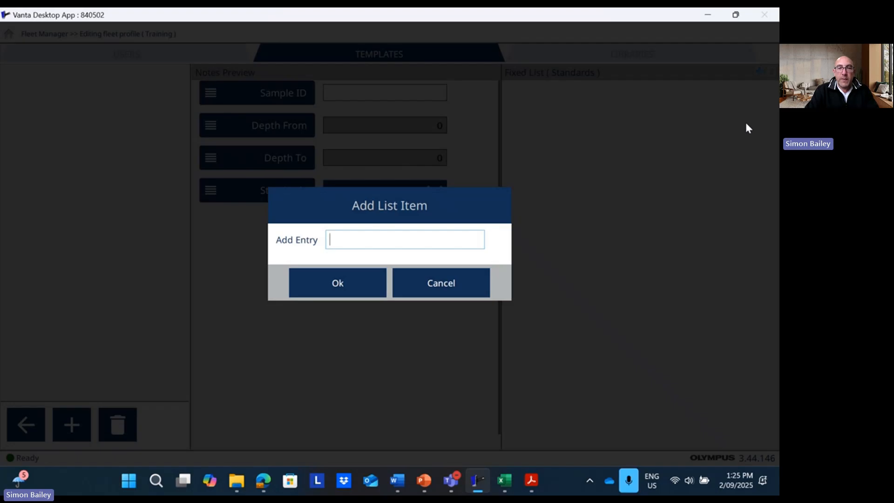
pyautogui.write('none')
pyautogui.click(345, 276)
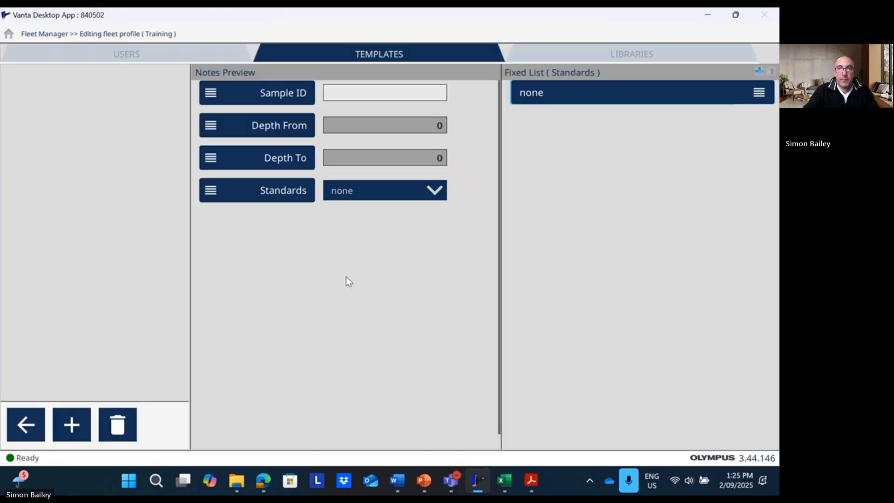
pyautogui.click(759, 72)
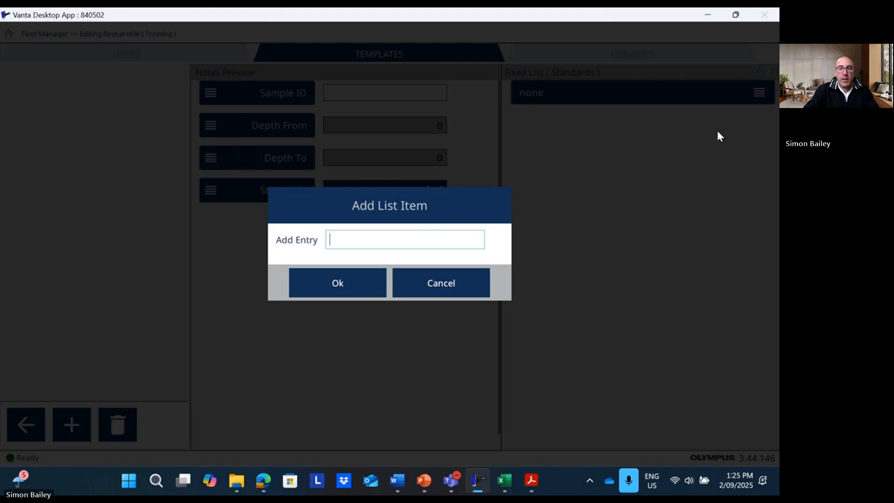
pyautogui.write('Blank')
pyautogui.click(363, 275)
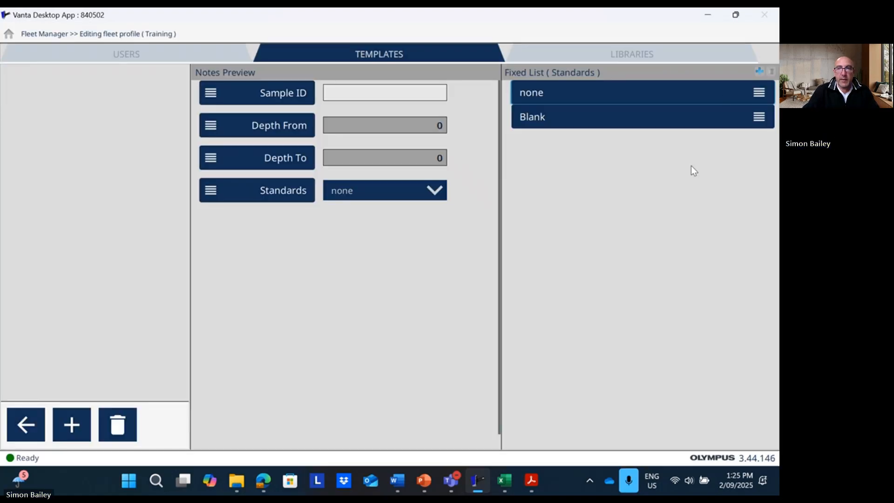
pyautogui.click(759, 72)
pyautogui.write('O')
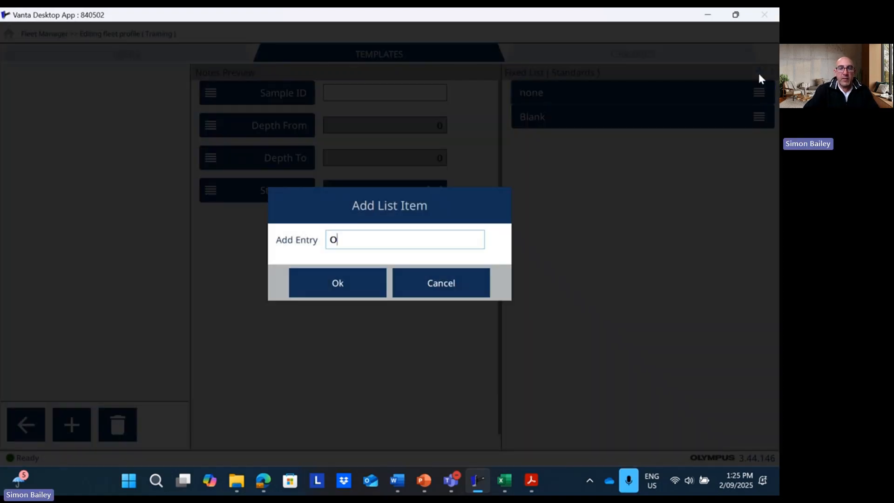
pyautogui.write('REAS123')
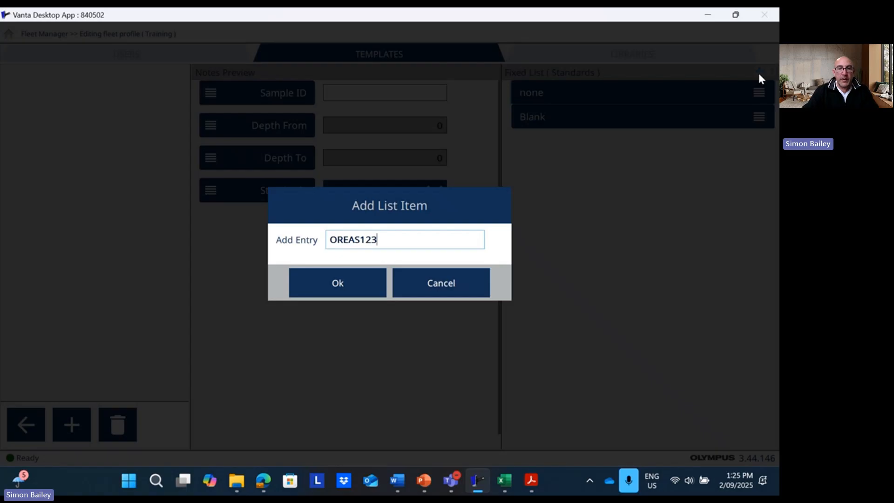
pyautogui.click(373, 278)
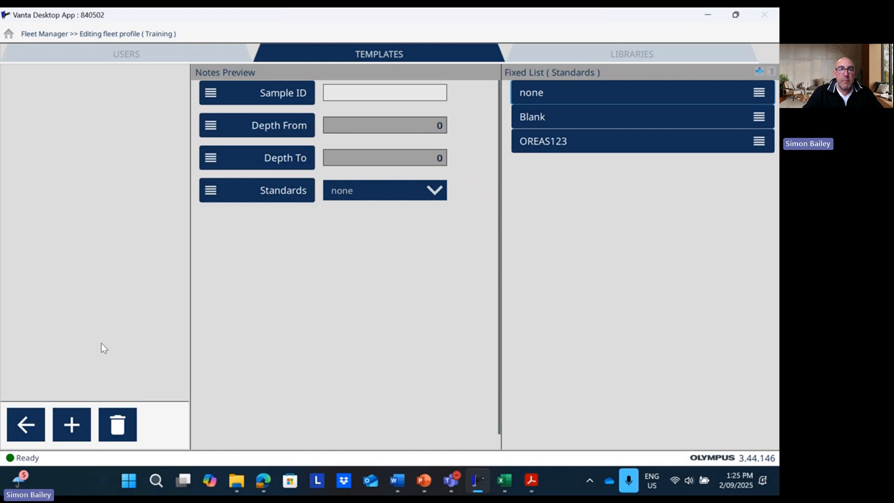
pyautogui.click(26, 424)
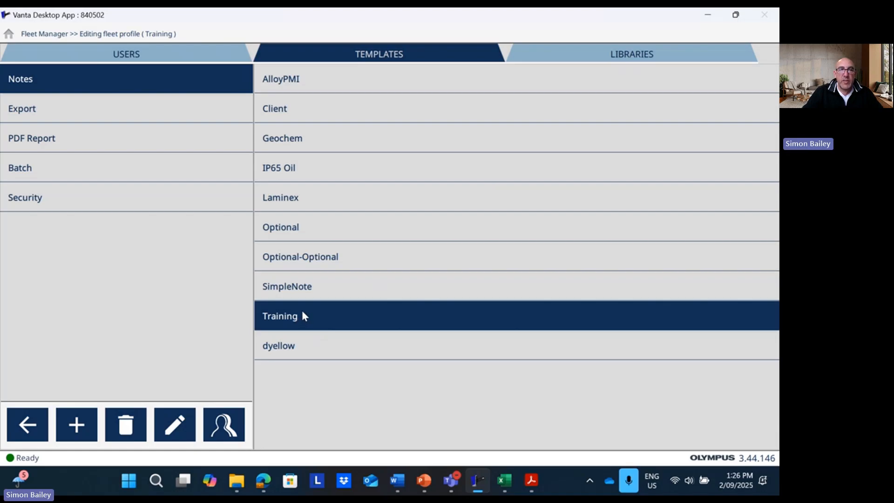
# Create a Training export template using geoChem as its default template
pyautogui.click(138, 106)
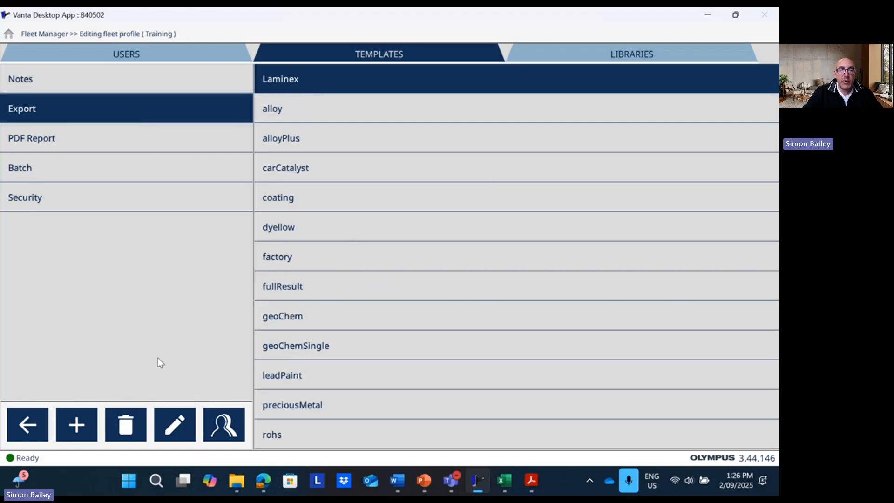
pyautogui.click(77, 423)
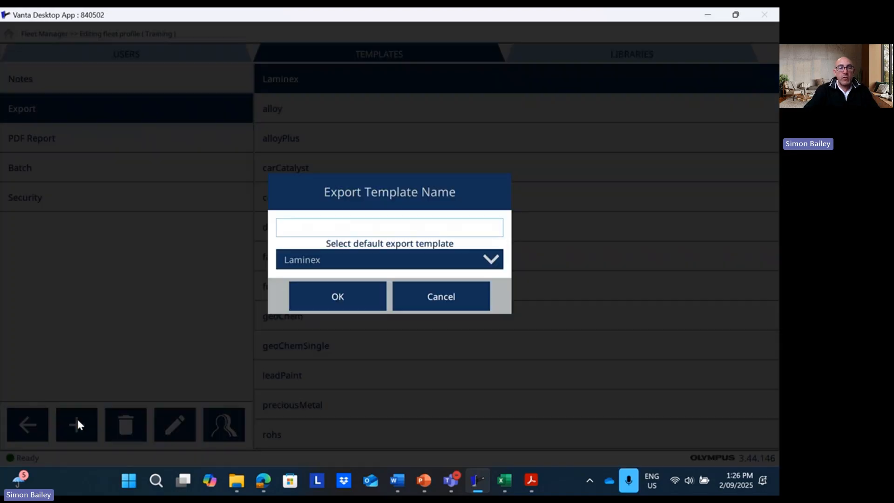
pyautogui.write('Training')
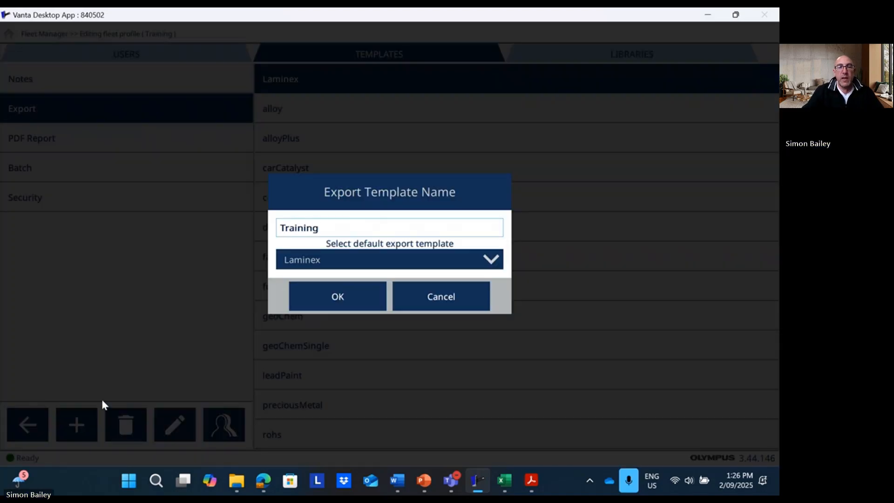
pyautogui.click(486, 261)
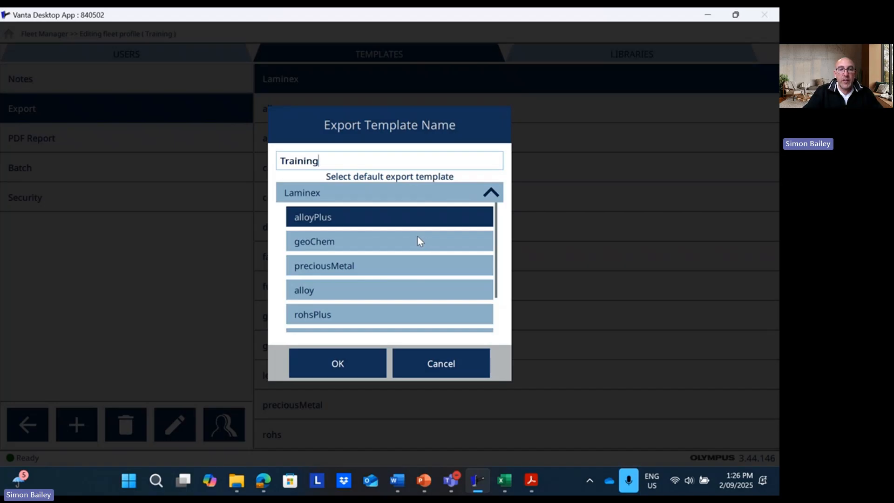
pyautogui.scroll(-2, 417, 236)
pyautogui.scroll(2, 417, 240)
pyautogui.click(407, 240)
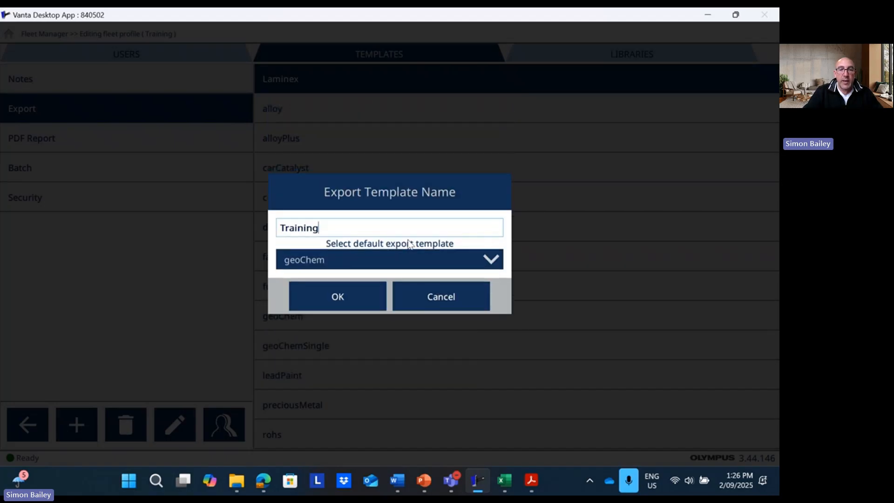
pyautogui.click(350, 302)
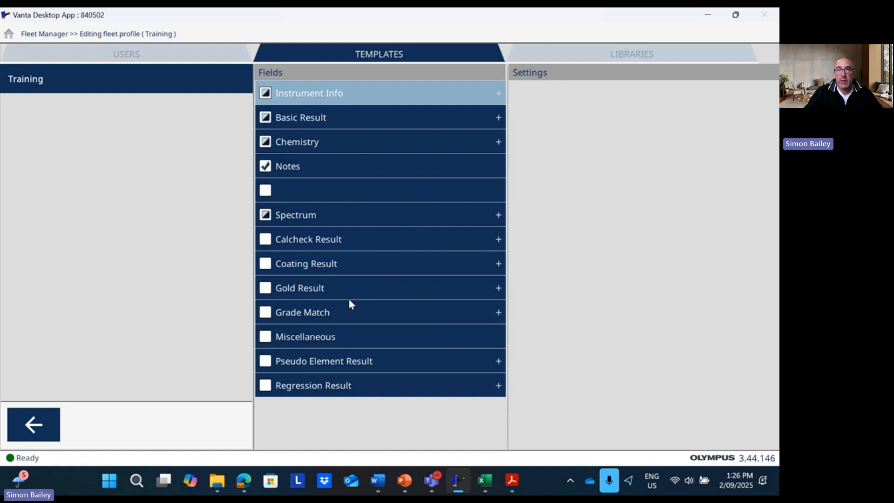
# Exclude Longitude, Latitude, Collimation Status, Test Label and User Factor Name from Basic Result
pyautogui.click(502, 94)
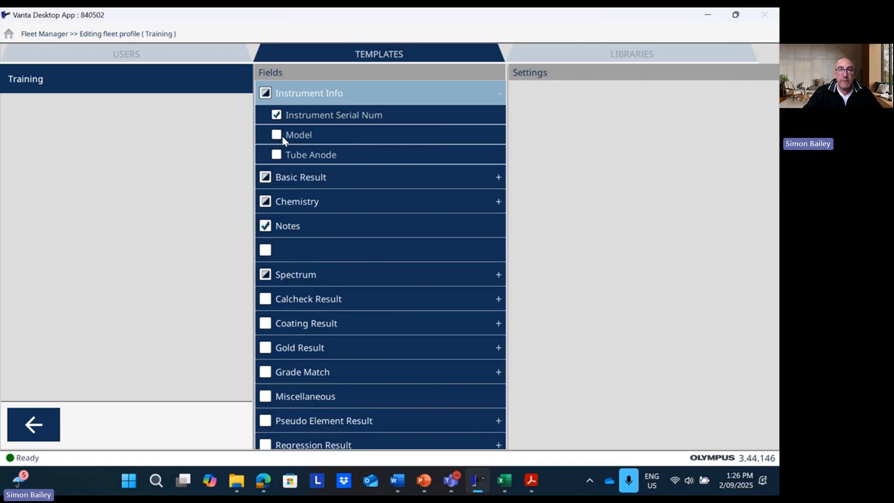
pyautogui.click(498, 94)
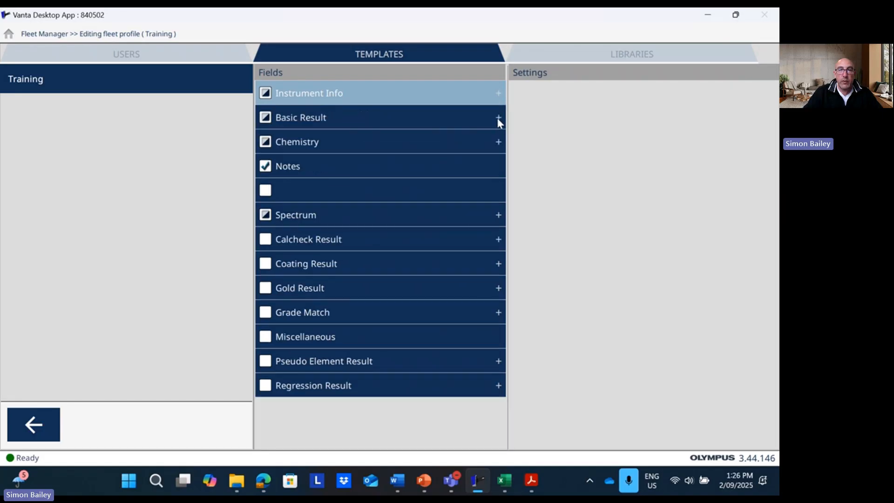
pyautogui.click(497, 120)
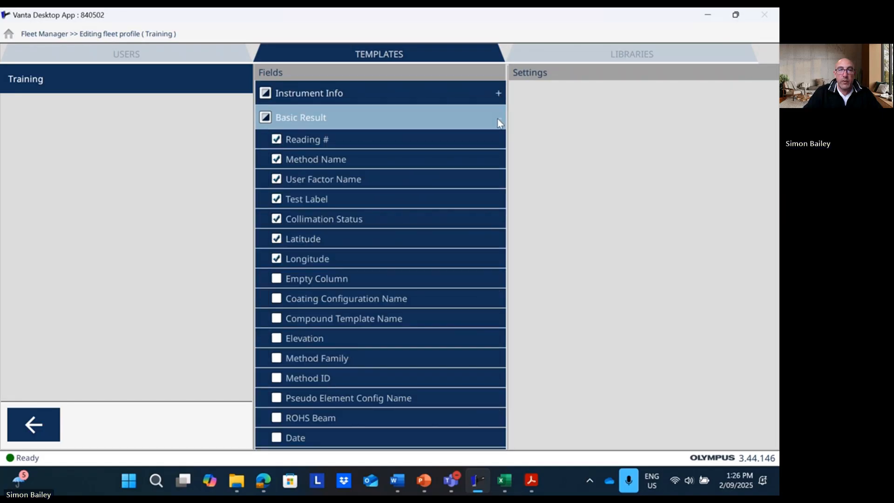
pyautogui.click(276, 259)
pyautogui.click(276, 239)
pyautogui.click(277, 219)
pyautogui.click(276, 199)
pyautogui.click(276, 180)
# Include Date and Time in the export
pyautogui.scroll(-3, 368, 235)
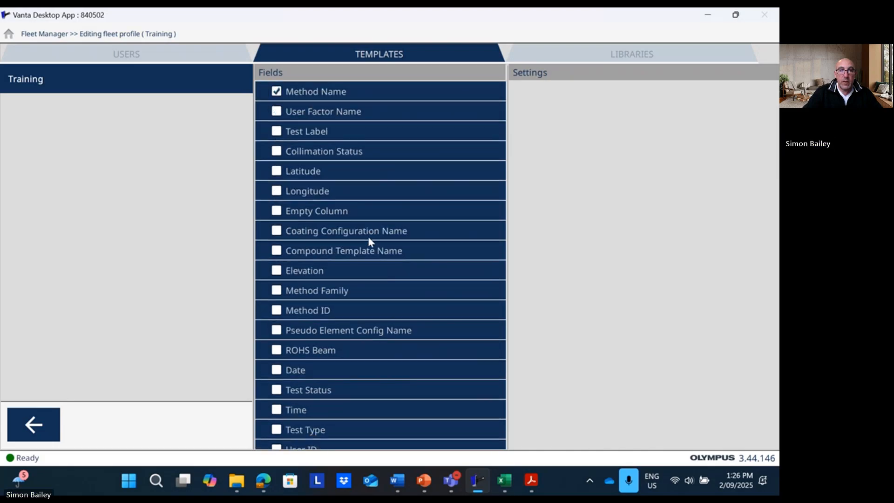
pyautogui.scroll(-4, 368, 241)
pyautogui.click(276, 285)
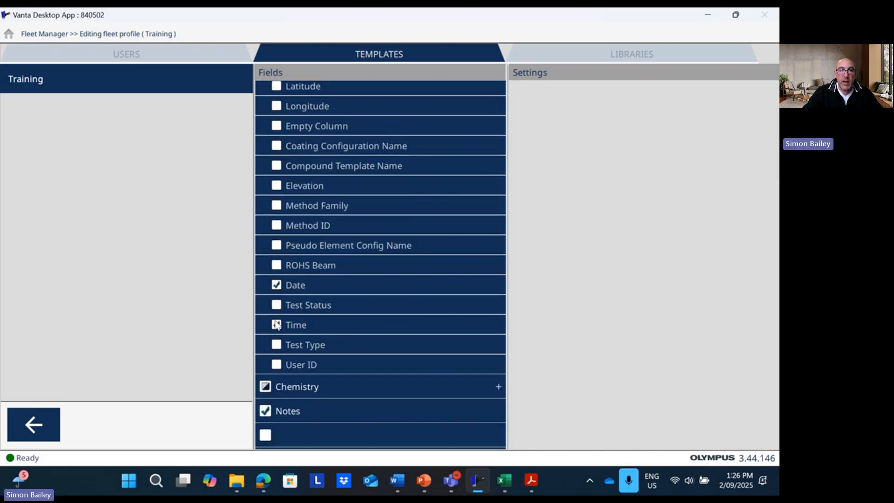
pyautogui.click(277, 324)
pyautogui.scroll(6, 378, 288)
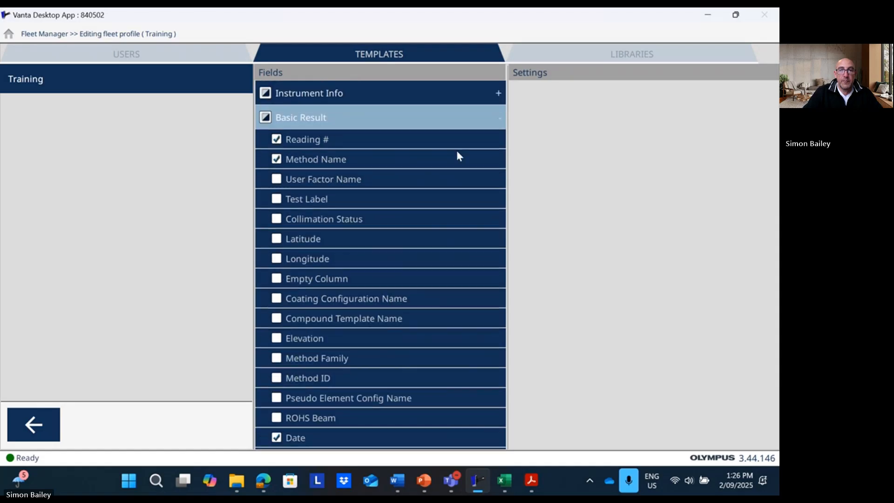
pyautogui.click(498, 117)
# Drop Compound from the Chemistry fields and include Calcheck Result
pyautogui.click(500, 142)
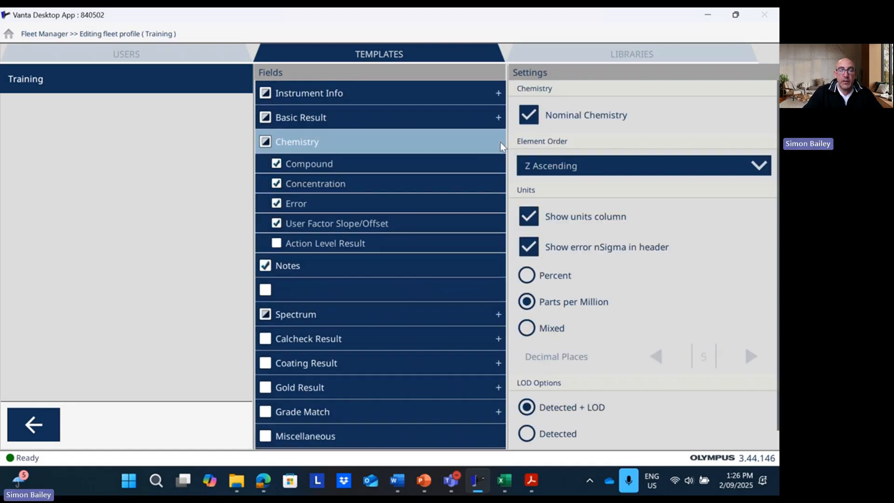
pyautogui.click(276, 163)
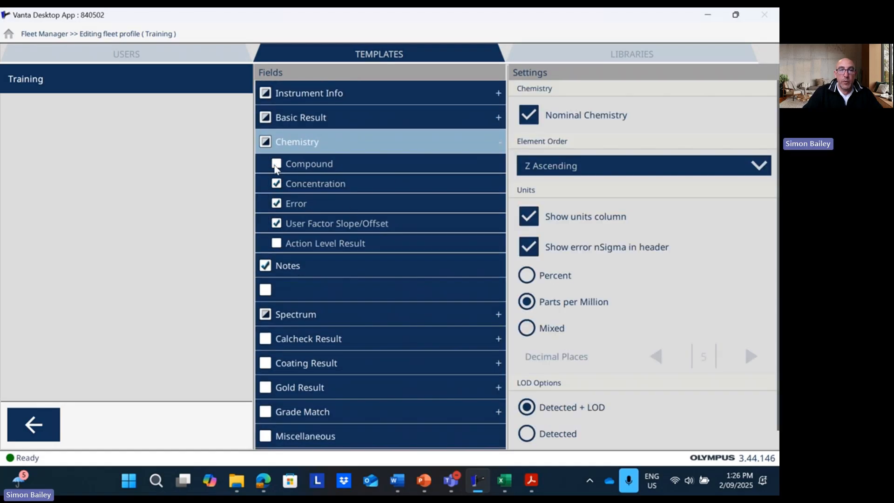
pyautogui.click(500, 142)
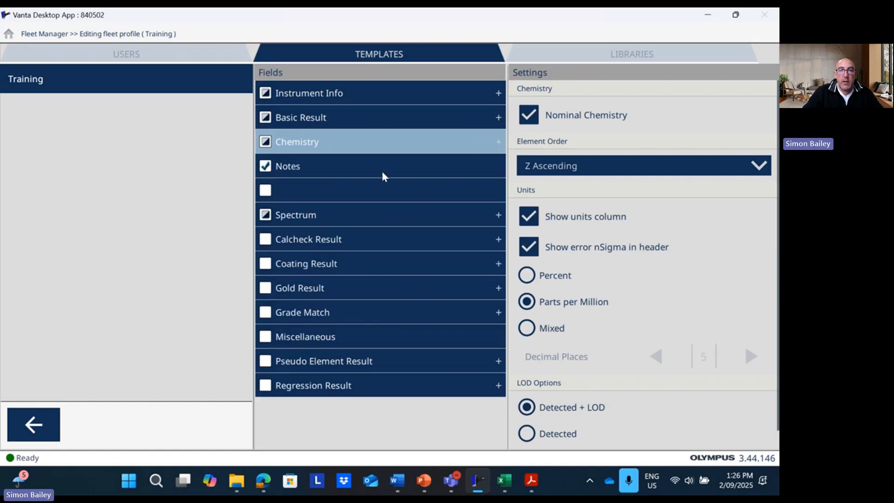
pyautogui.click(267, 239)
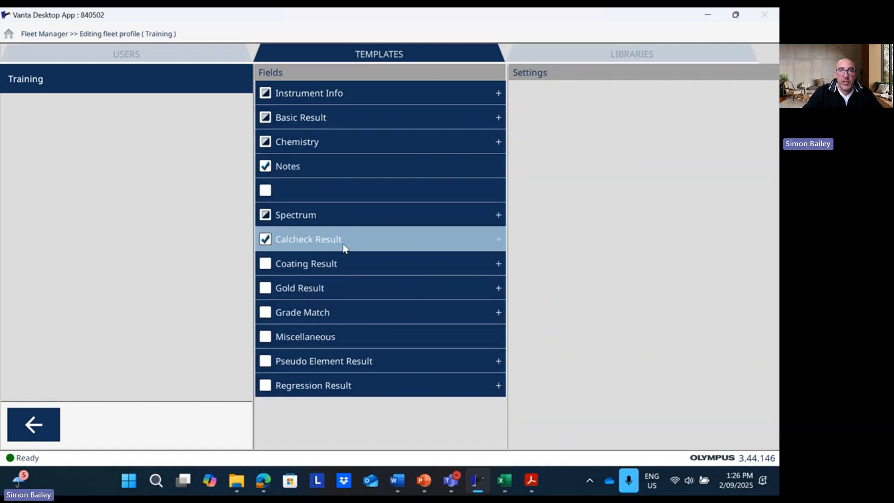
pyautogui.click(340, 167)
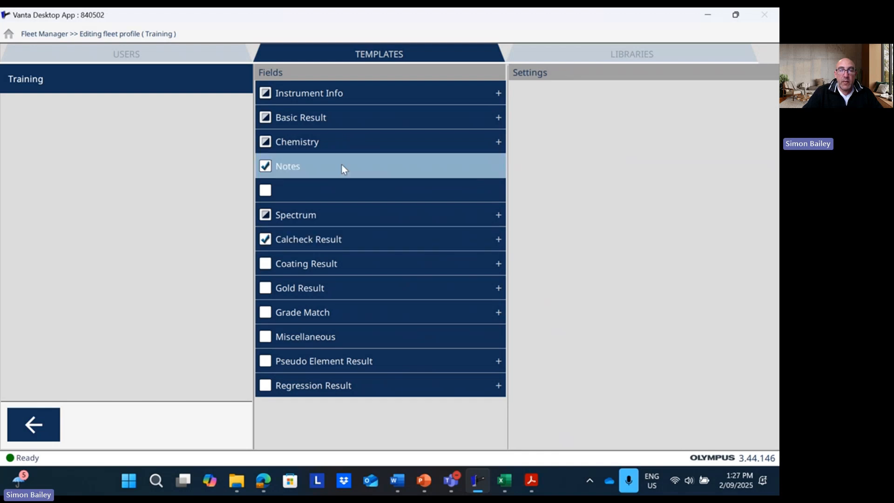
# Move Notes directly below Instrument Info, then return to the export templates list
pyautogui.moveTo(341, 164); pyautogui.dragTo(376, 112)
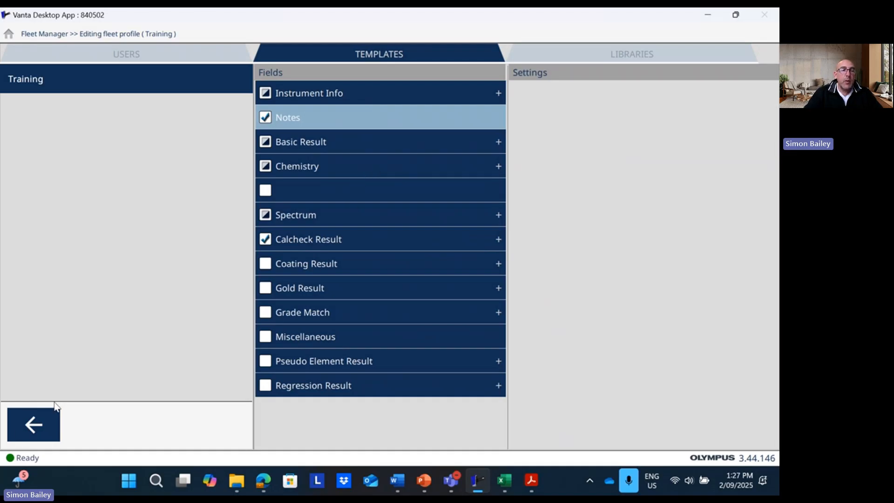
pyautogui.click(47, 424)
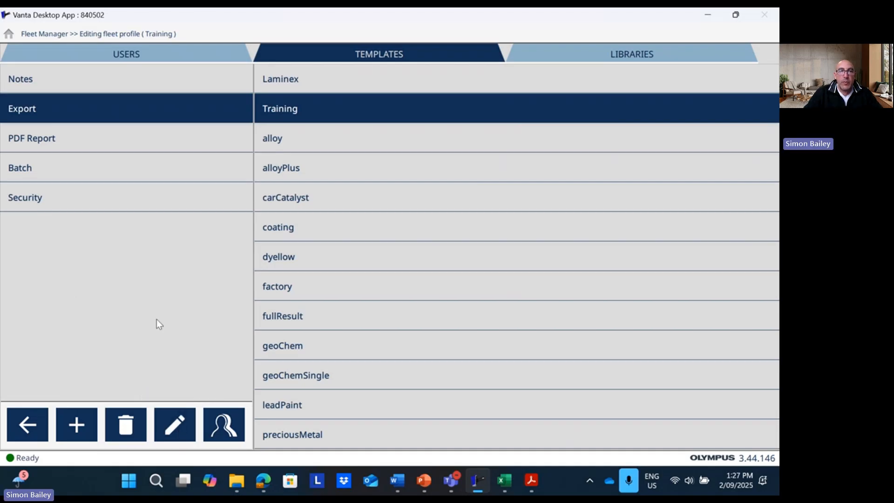
# Deploy the Training fleet profile to the device, overwriting its settings
pyautogui.click(30, 425)
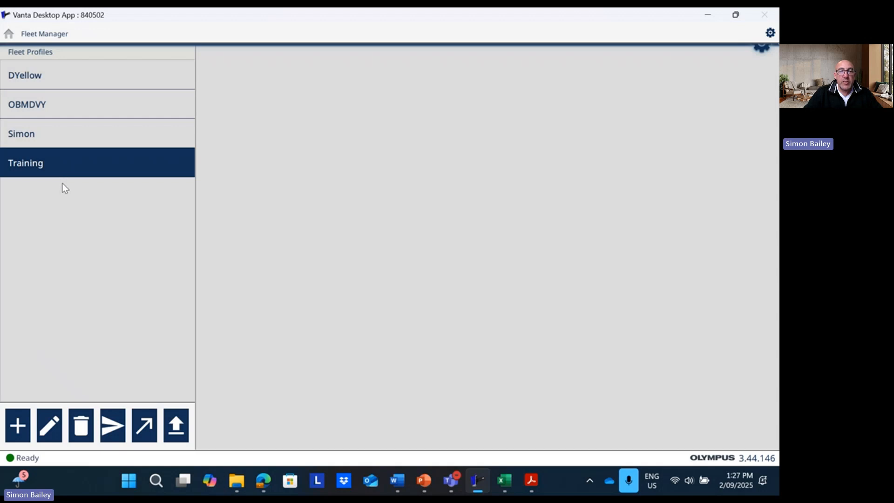
pyautogui.click(114, 428)
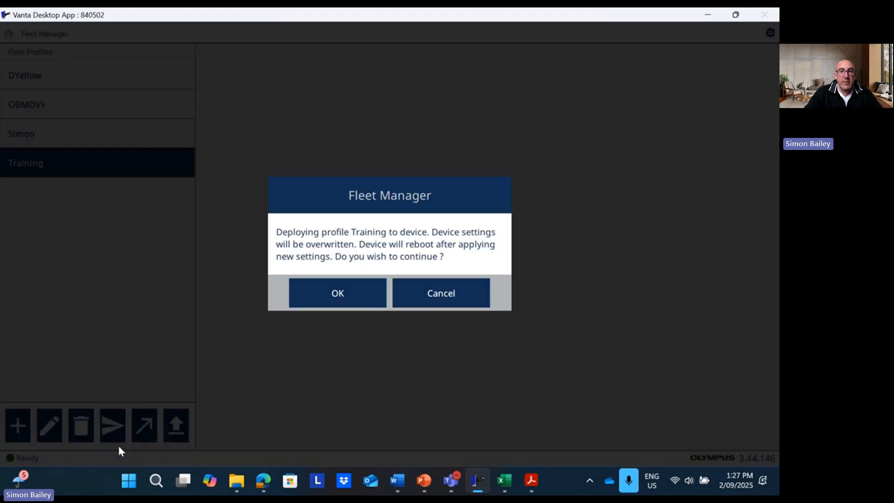
pyautogui.click(323, 299)
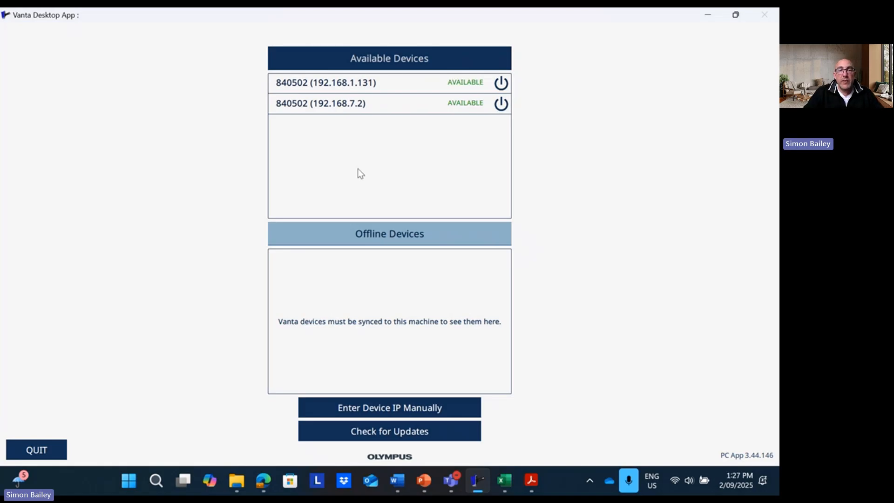
# Reconnect to 192.168.7.2 with the PIN and open the device's results view
pyautogui.click(385, 108)
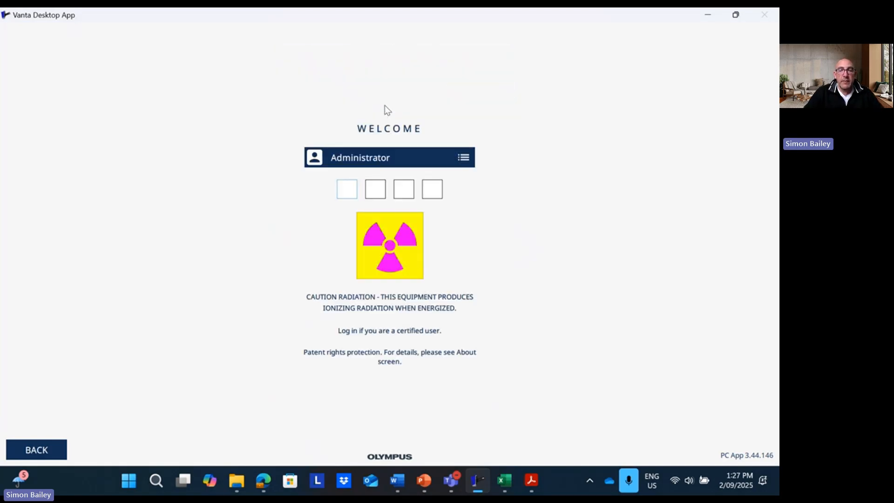
pyautogui.write('••••')
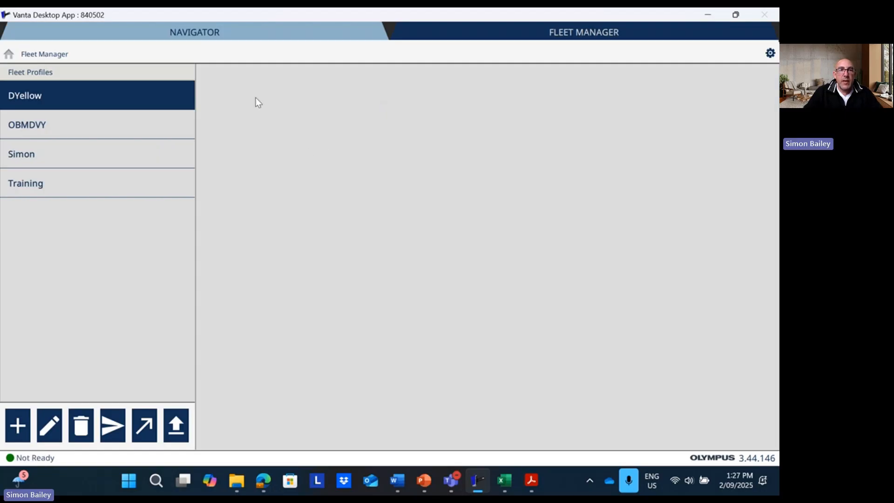
pyautogui.click(219, 26)
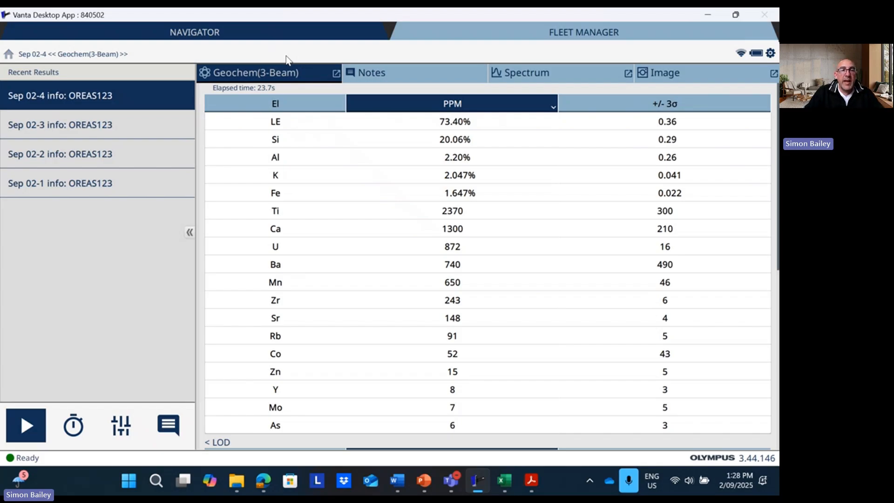
# Select the Training notes template in the device's notes settings
pyautogui.click(169, 423)
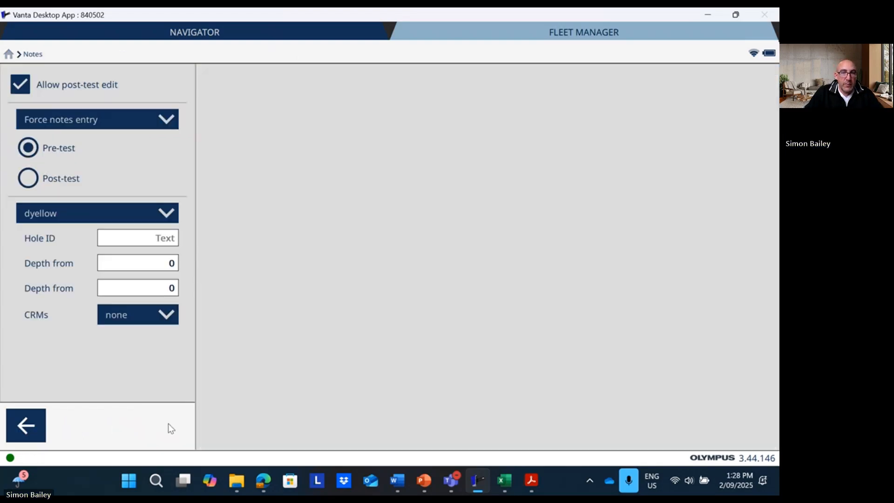
pyautogui.click(174, 218)
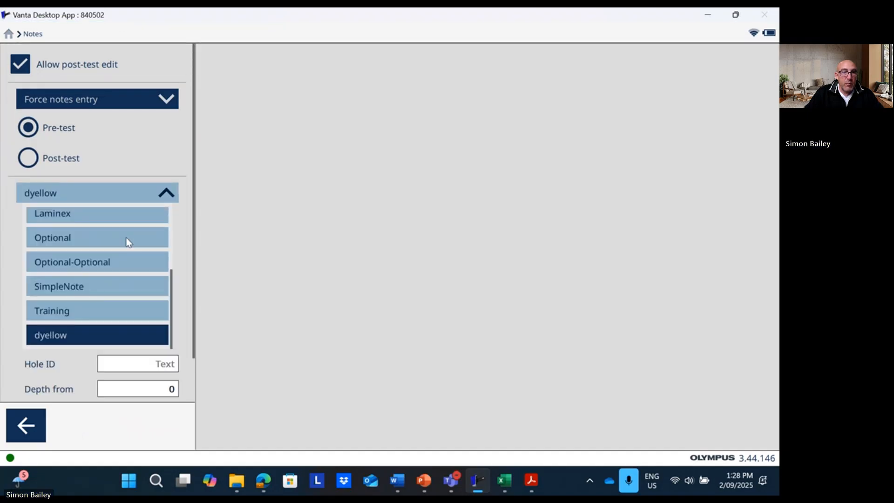
pyautogui.click(103, 312)
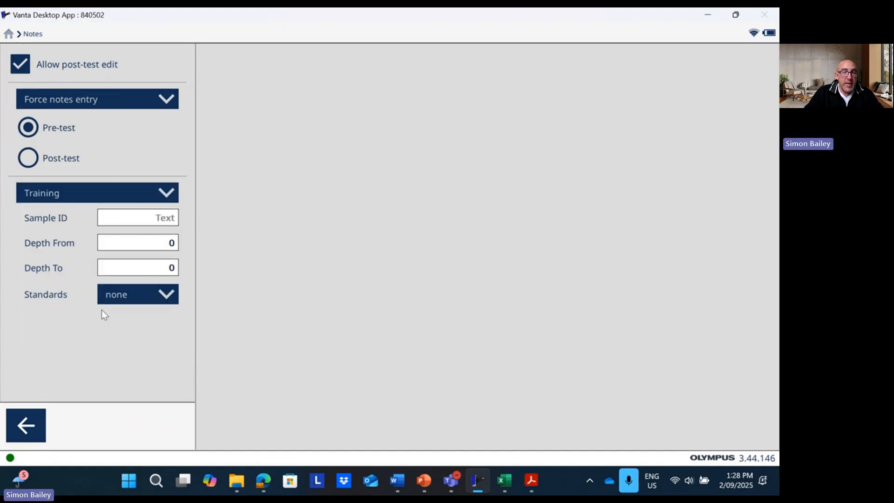
# Set the first Depth From auto-increment to start value 30, increment step 1
pyautogui.click(153, 244)
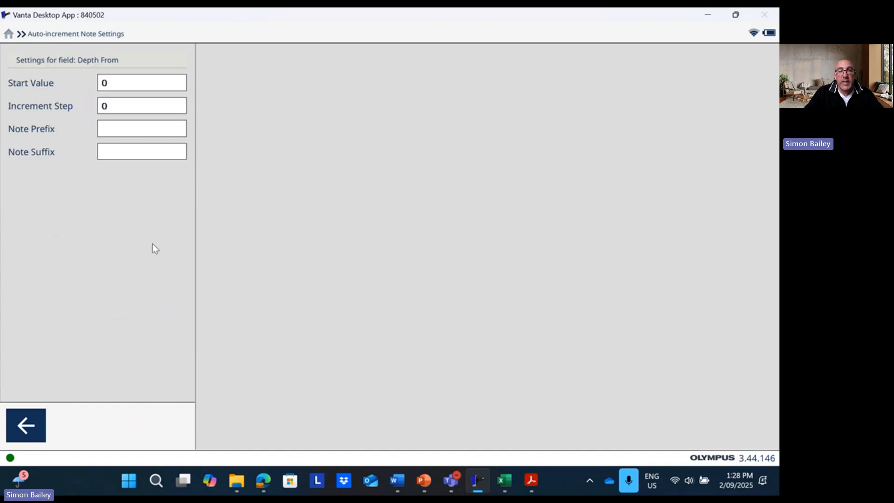
pyautogui.click(126, 83)
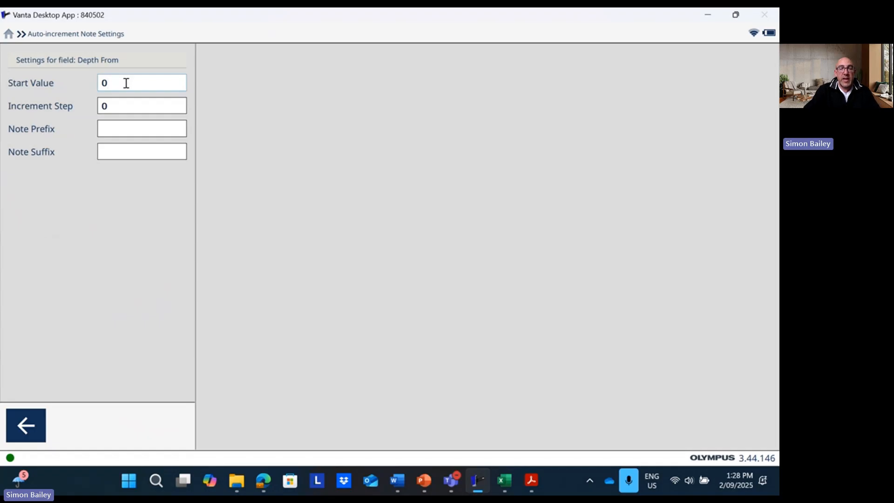
pyautogui.press('BackSpace')
pyautogui.write('30')
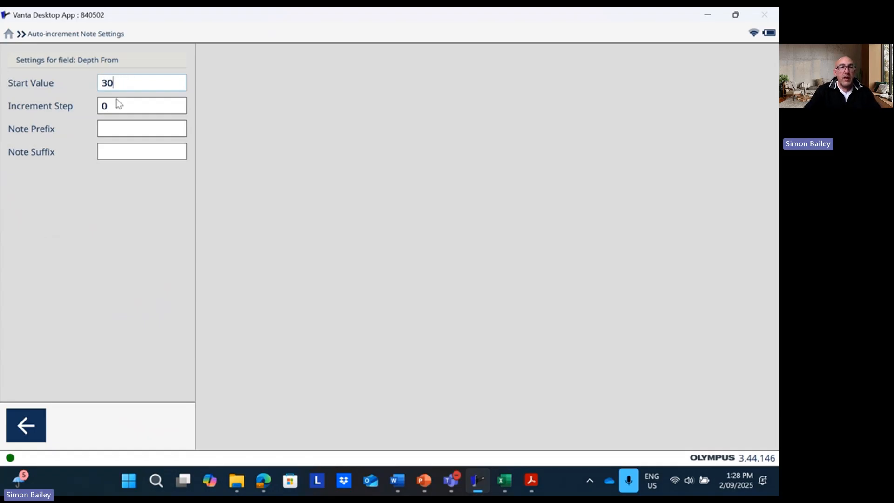
pyautogui.click(109, 105)
pyautogui.press('BackSpace')
pyautogui.write('1')
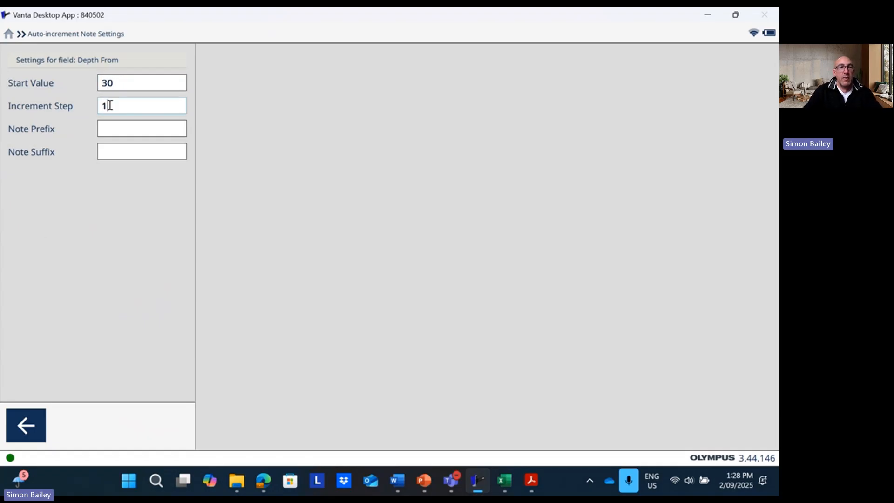
pyautogui.click(18, 424)
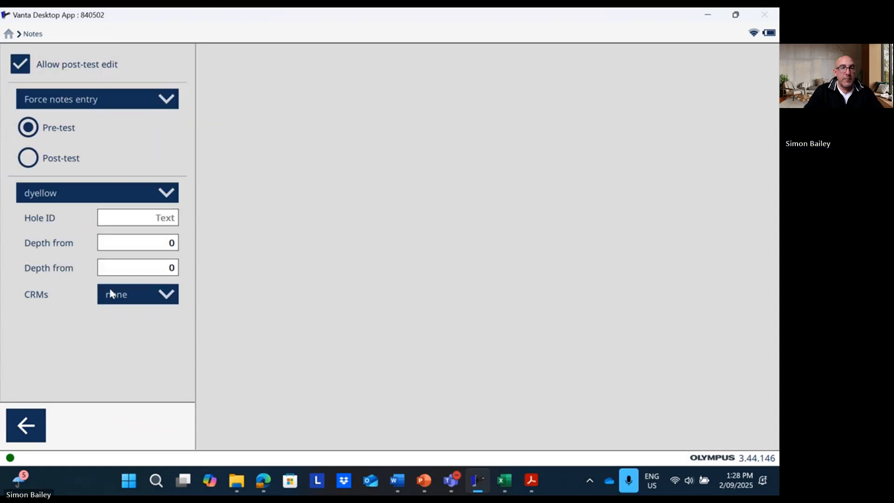
# Set the second Depth from start value to 29 and return to Geochem results
pyautogui.click(140, 268)
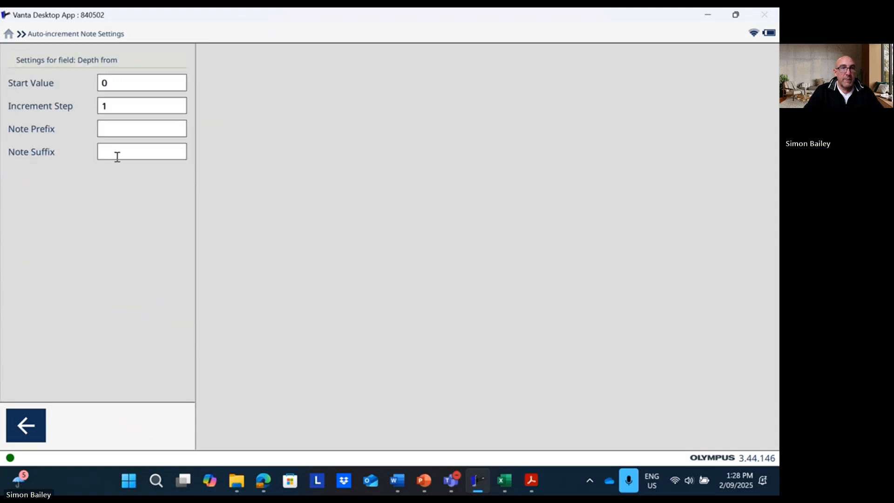
pyautogui.click(111, 83)
pyautogui.press('BackSpace')
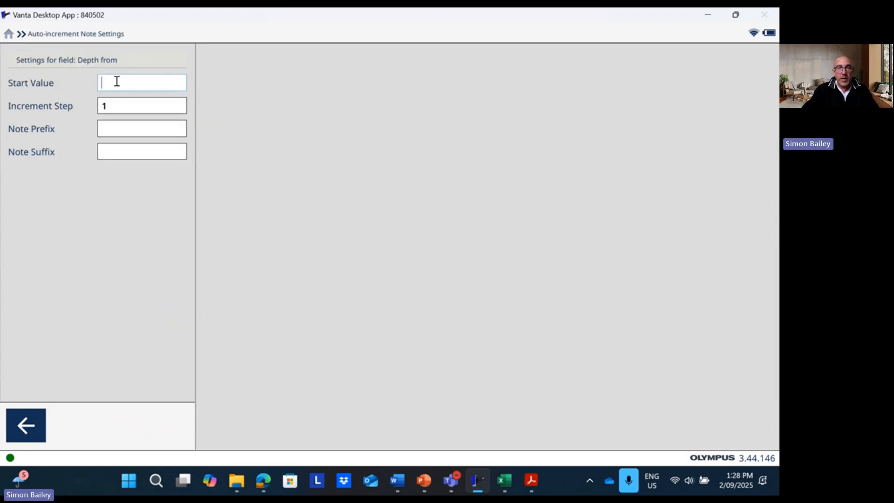
pyautogui.write('29')
pyautogui.click(123, 106)
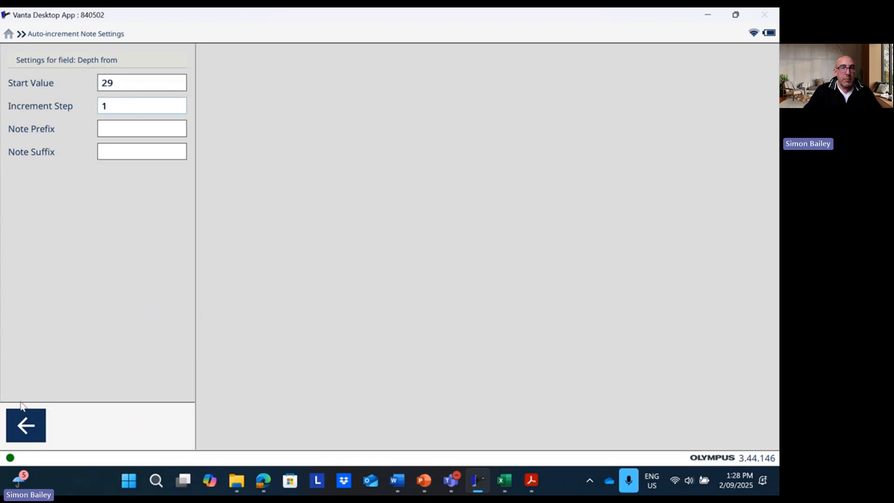
pyautogui.click(19, 434)
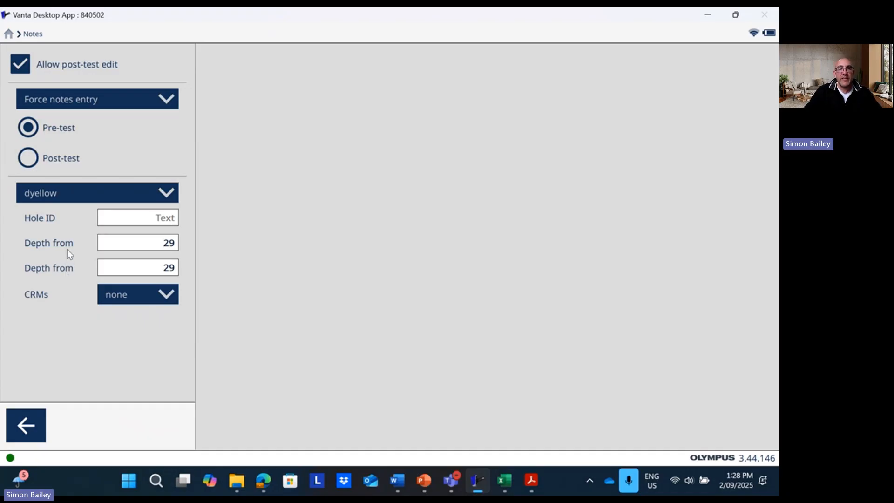
pyautogui.click(35, 429)
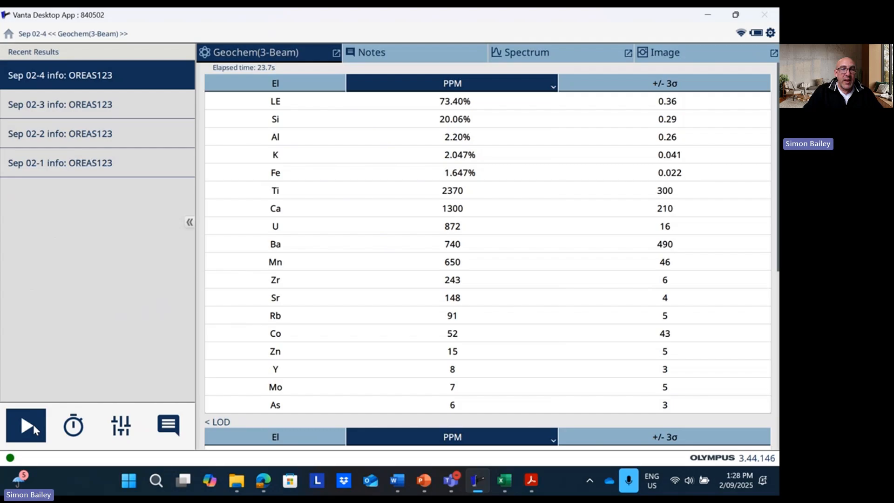
# Open the Training fleet profile's notes template for editing
pyautogui.click(8, 36)
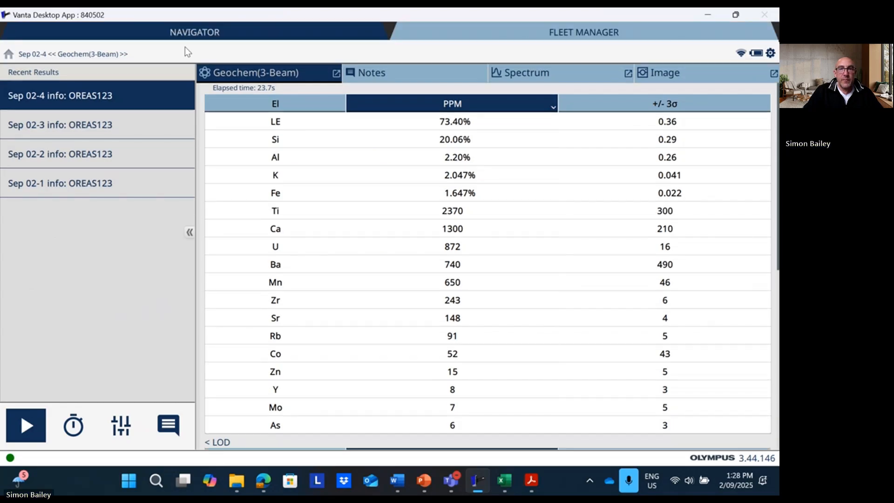
pyautogui.click(541, 28)
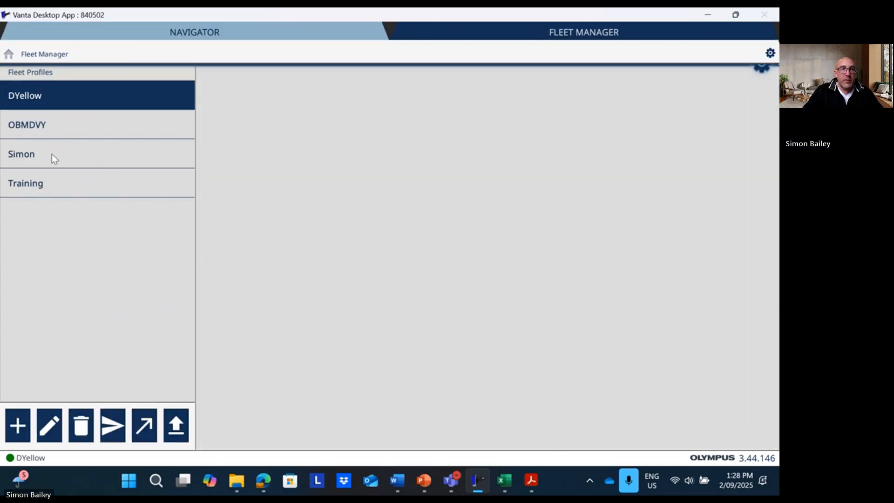
pyautogui.click(49, 179)
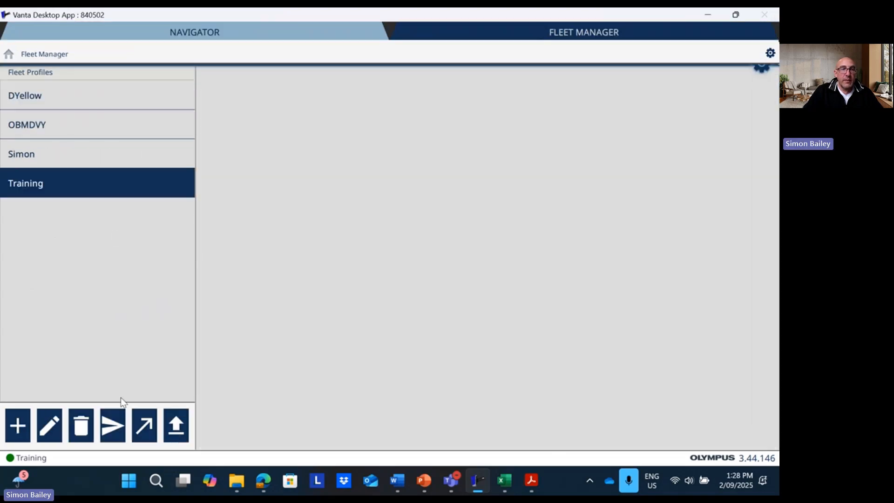
pyautogui.click(54, 428)
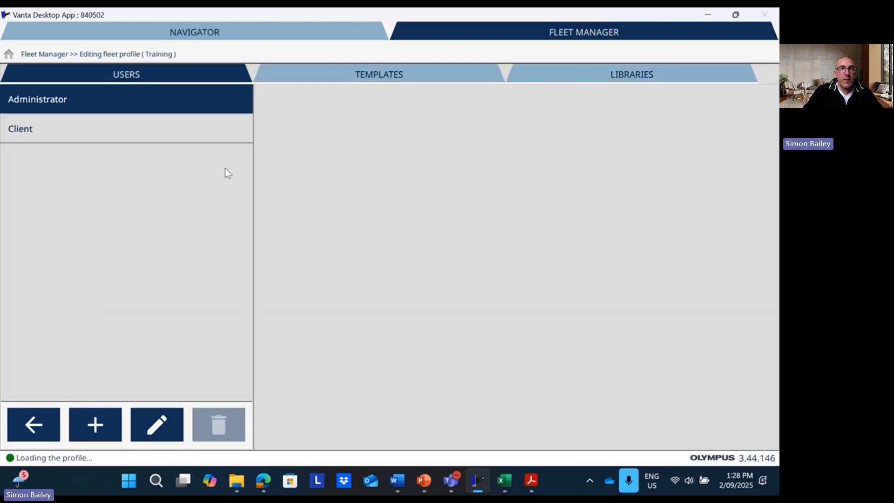
pyautogui.click(382, 75)
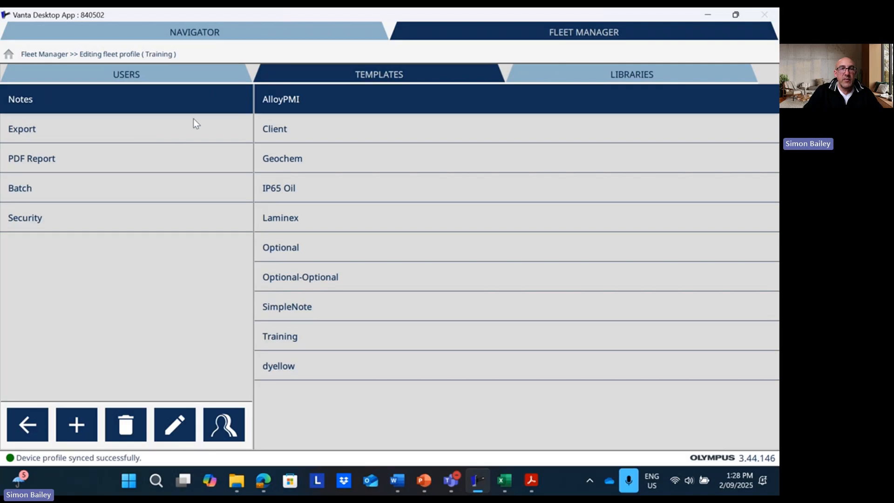
pyautogui.click(289, 339)
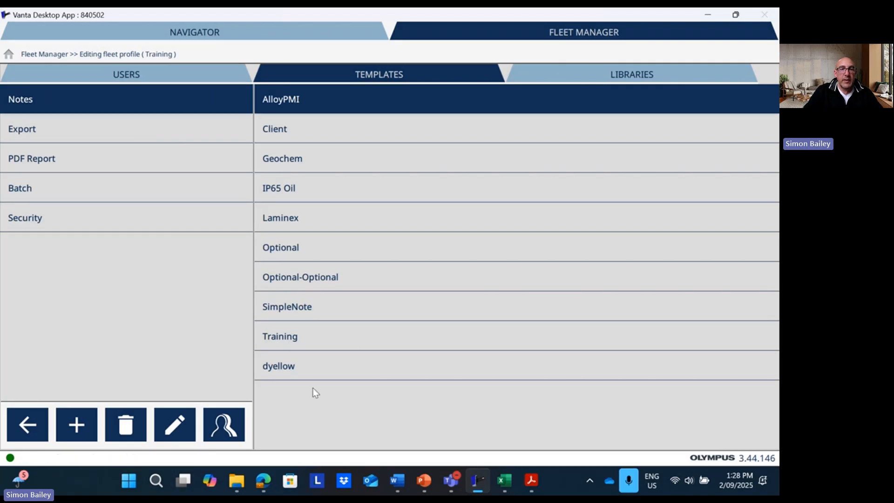
pyautogui.click(173, 425)
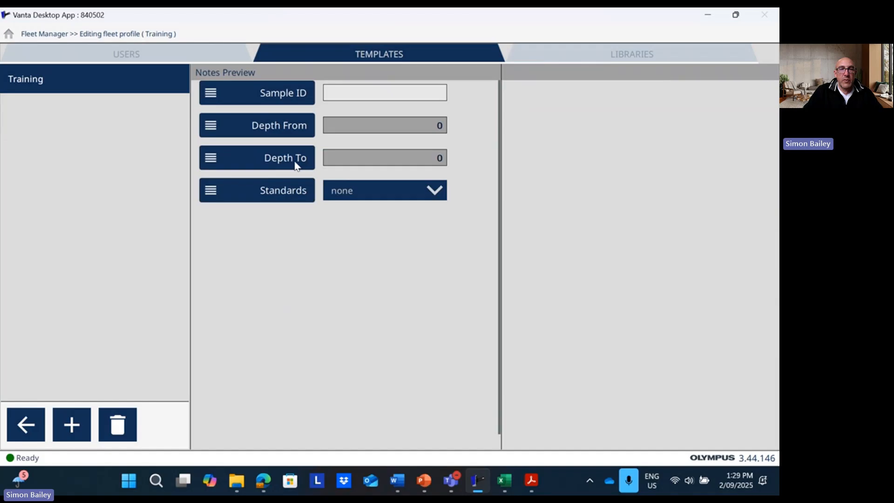
# Remove the Depth To field from the Training template and return to the fleet profile list
pyautogui.click(276, 163)
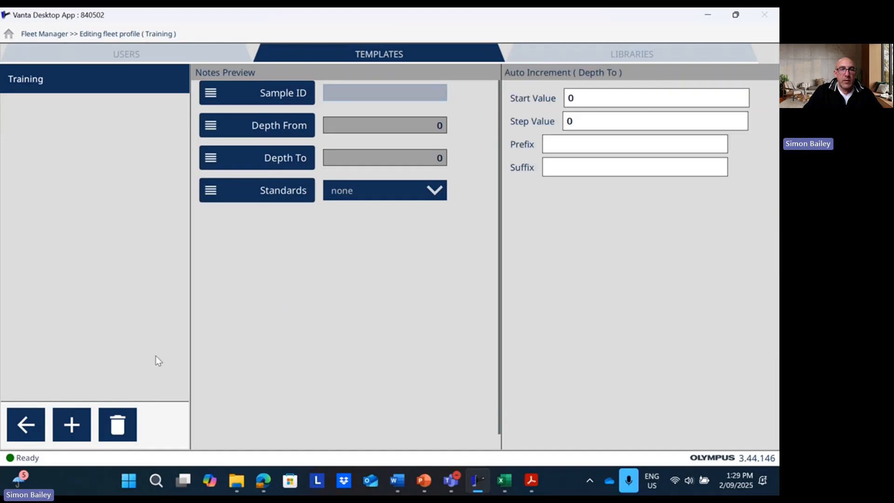
pyautogui.click(113, 434)
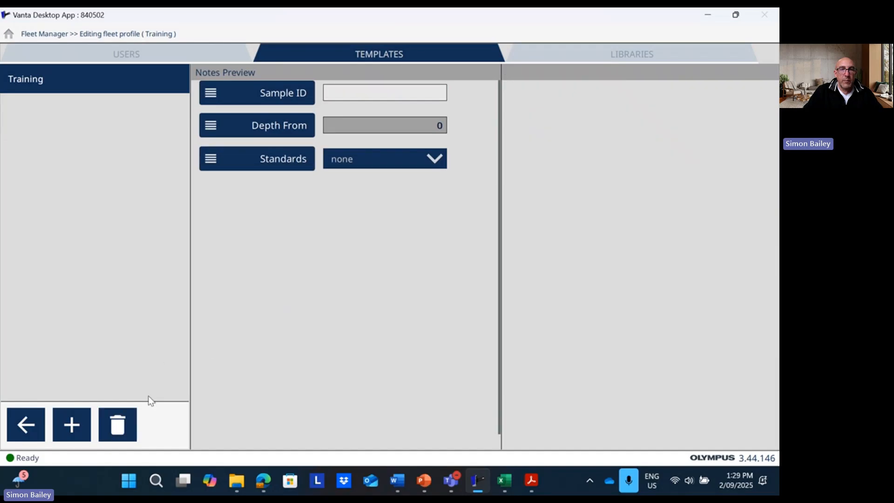
pyautogui.click(40, 427)
pyautogui.click(40, 423)
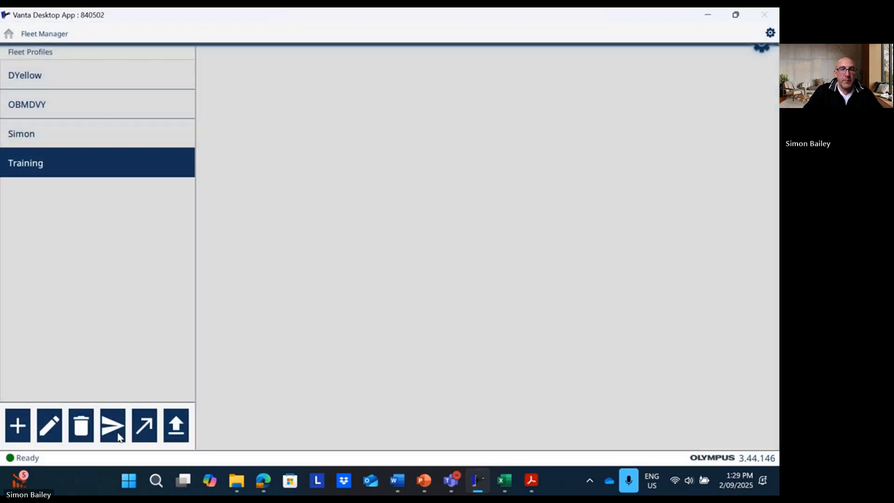
# Deploy the Training profile to unit 840502, reconnect with the Administrator PIN, and view its test results
pyautogui.click(116, 433)
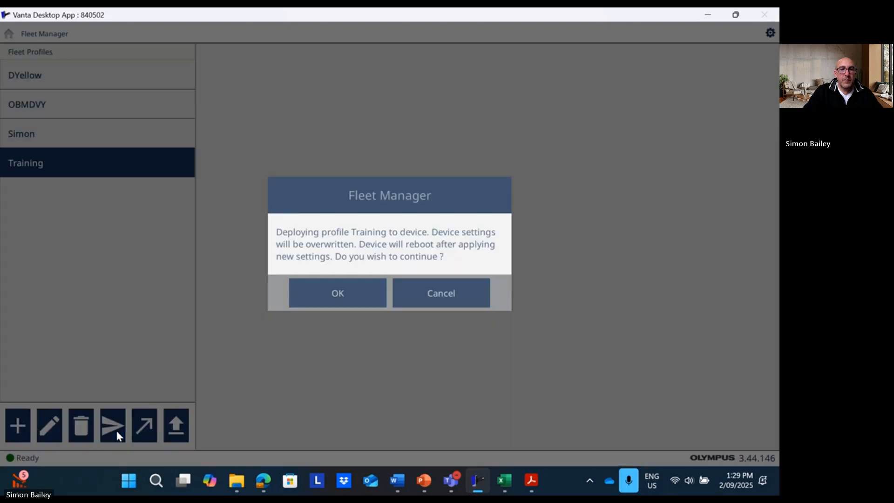
pyautogui.click(330, 299)
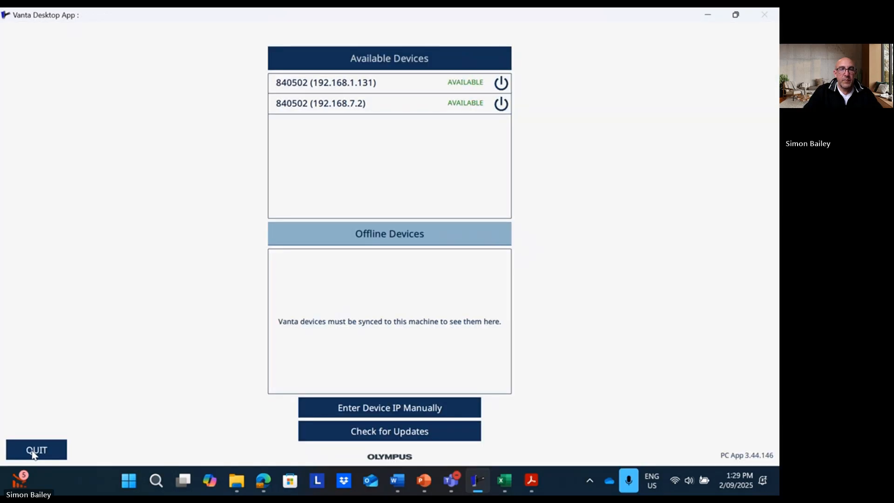
pyautogui.click(367, 108)
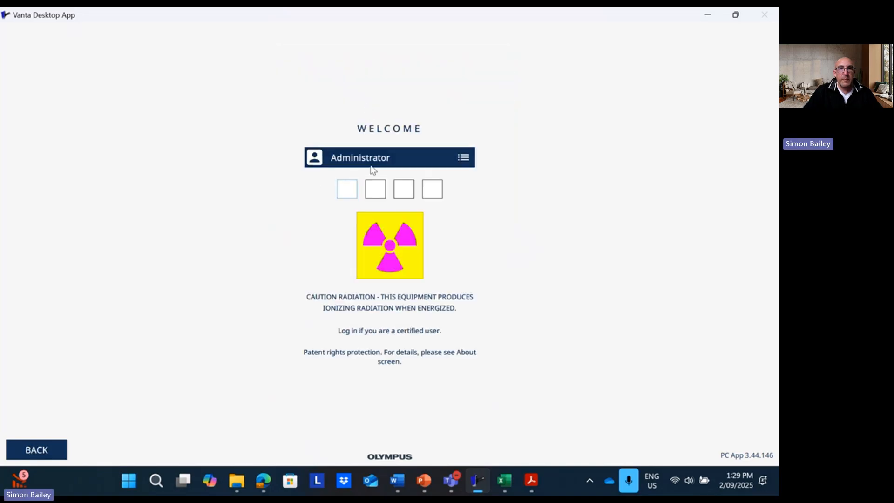
pyautogui.write('0000')
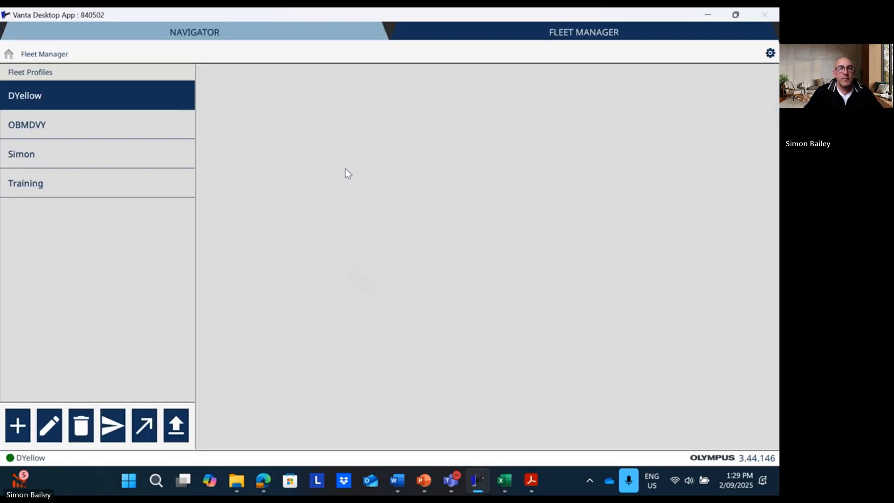
pyautogui.click(121, 29)
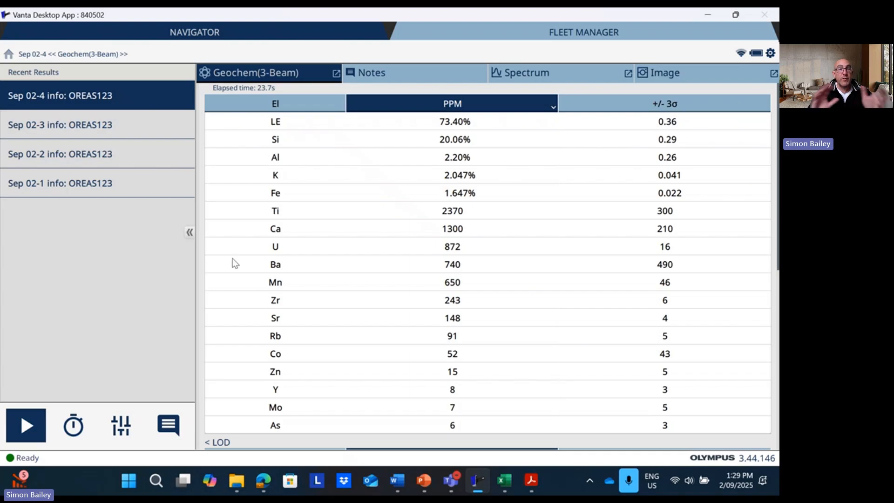
# Delete all four 2025 test records from unit 840502 in Browse Results
pyautogui.scroll(-1, 234, 263)
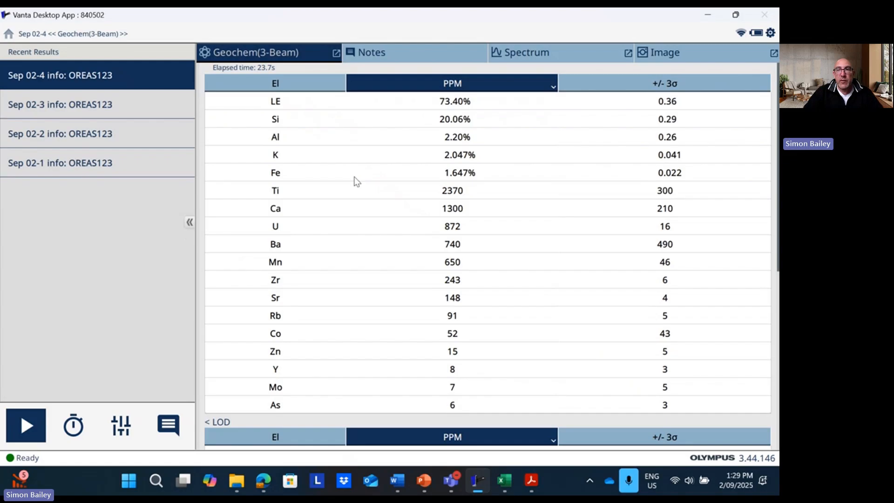
pyautogui.click(770, 34)
pyautogui.click(34, 163)
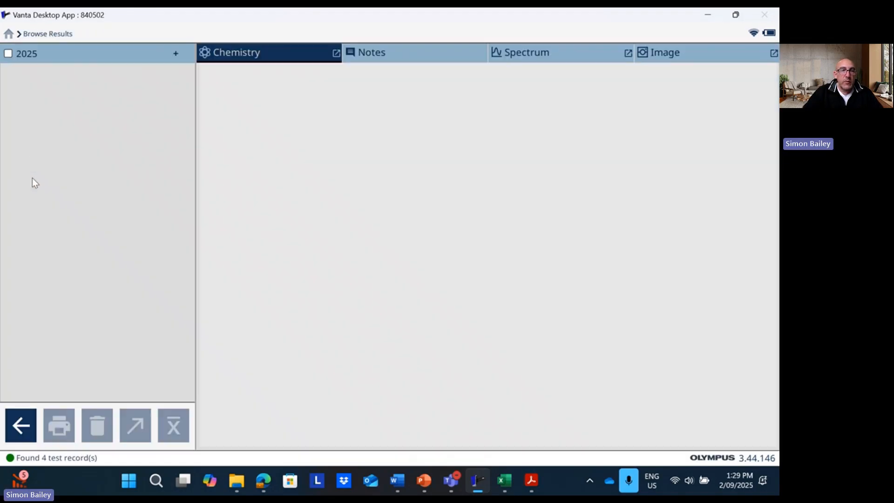
pyautogui.click(13, 52)
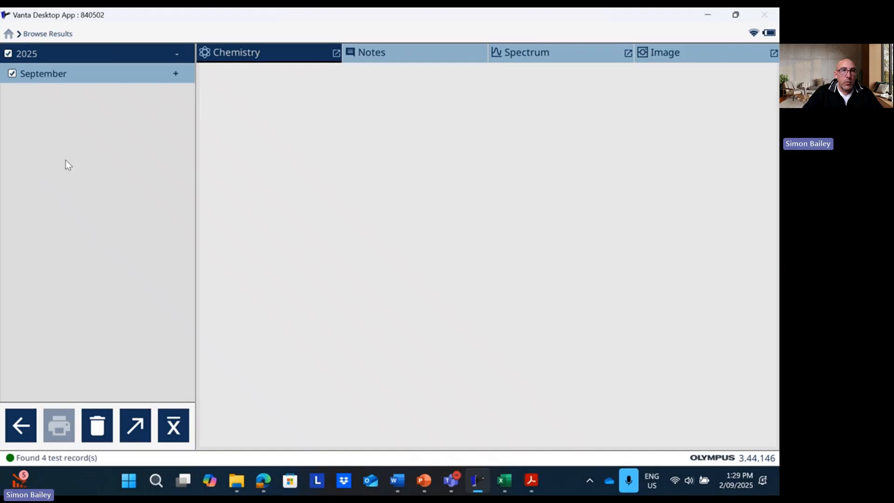
pyautogui.click(99, 434)
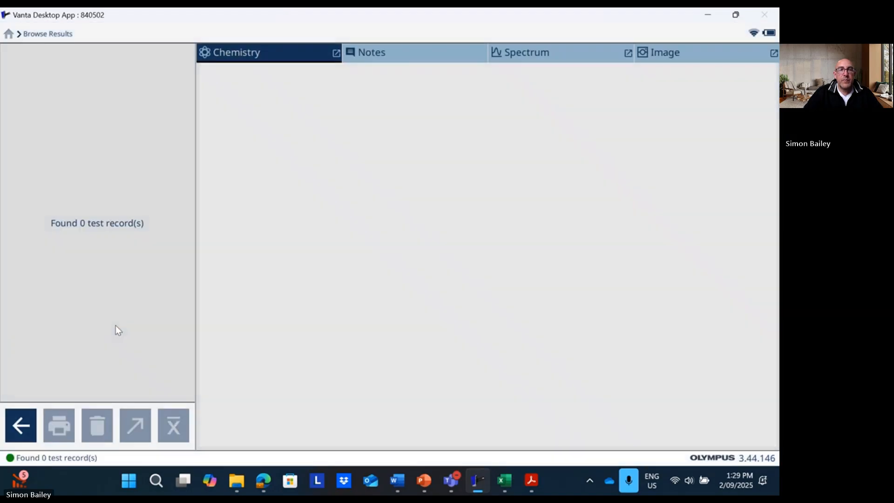
pyautogui.click(19, 424)
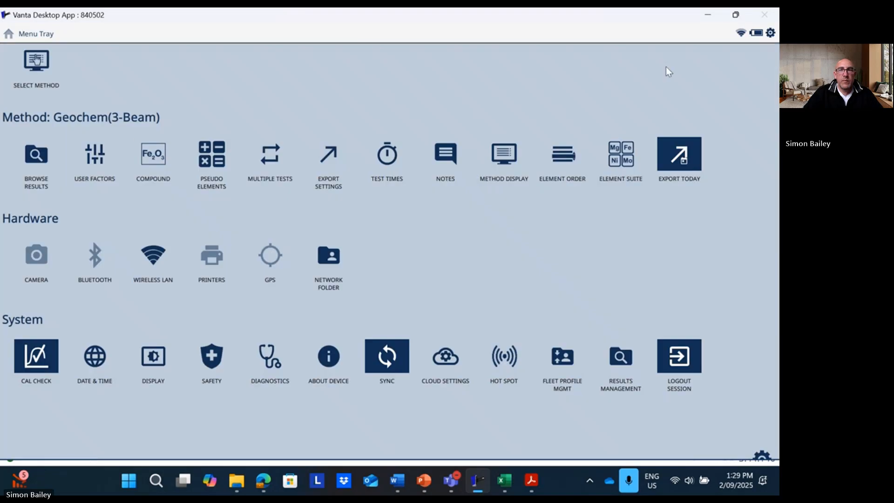
# Make Training the active notes template
pyautogui.click(771, 33)
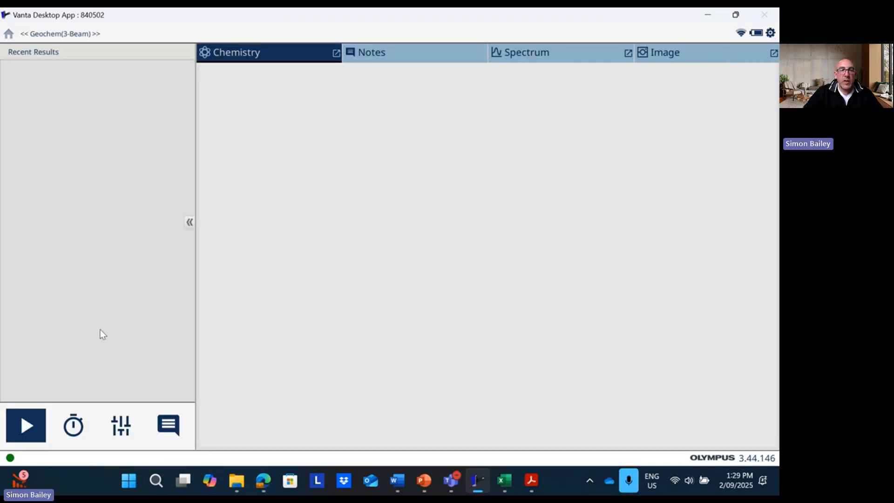
pyautogui.click(167, 424)
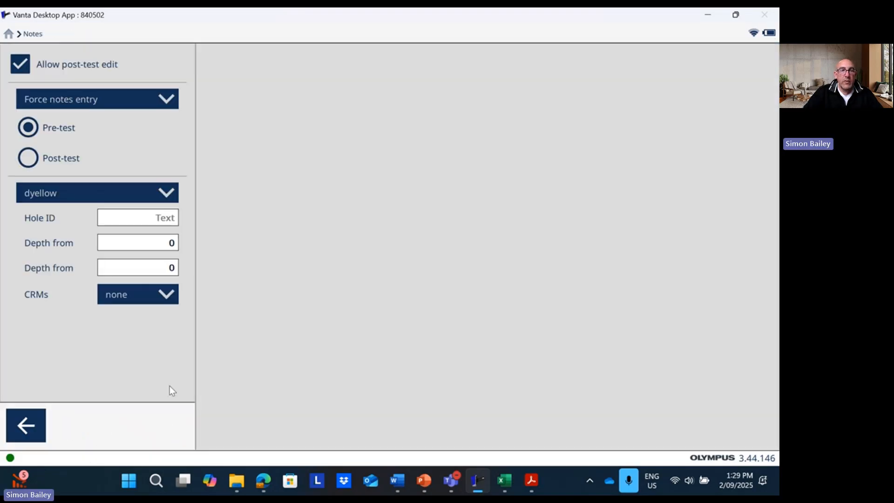
pyautogui.click(120, 195)
pyautogui.click(82, 309)
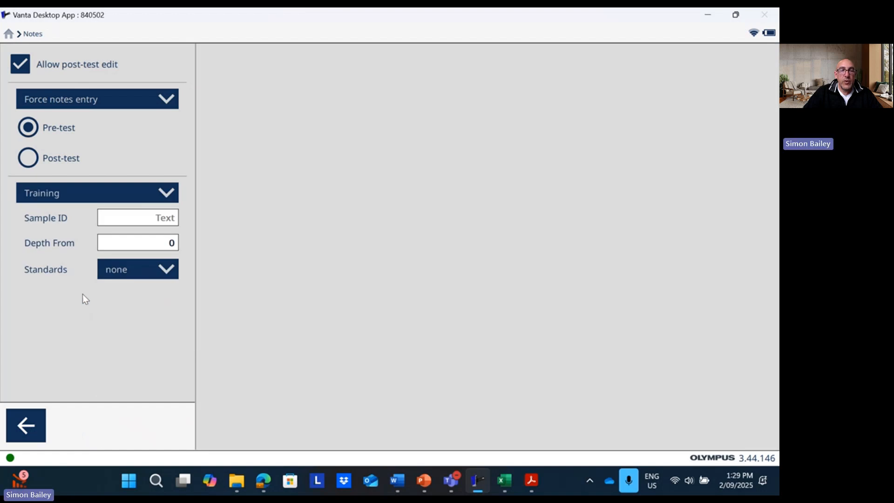
# Set Depth From auto-increment to start value 30 with increment step 1
pyautogui.click(124, 242)
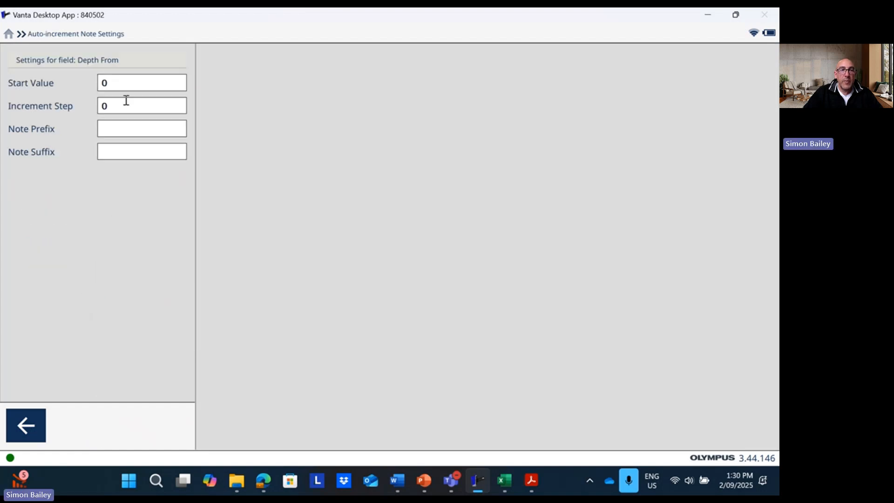
pyautogui.click(125, 82)
pyautogui.press('BackSpace')
pyautogui.write('30')
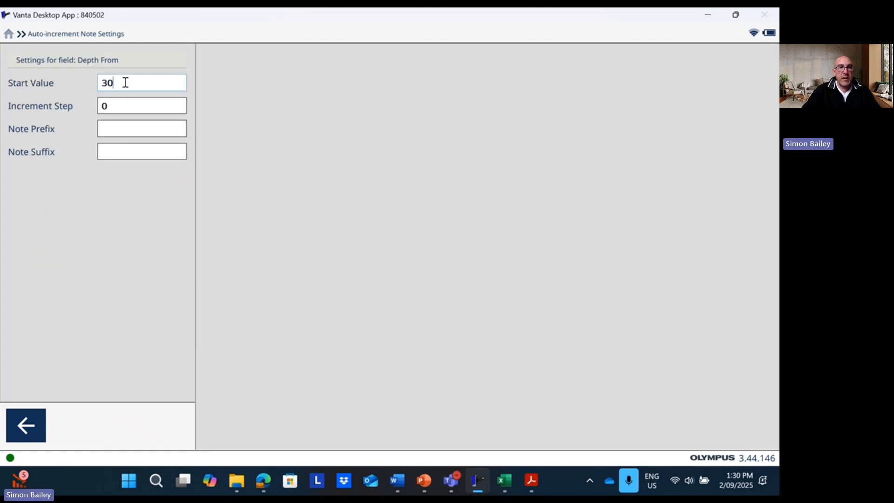
pyautogui.click(118, 107)
pyautogui.press('BackSpace')
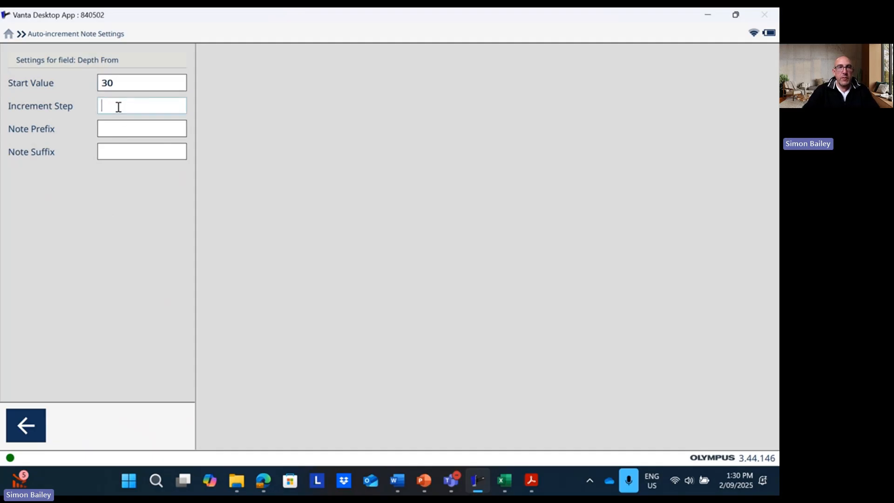
pyautogui.write('1')
pyautogui.click(28, 428)
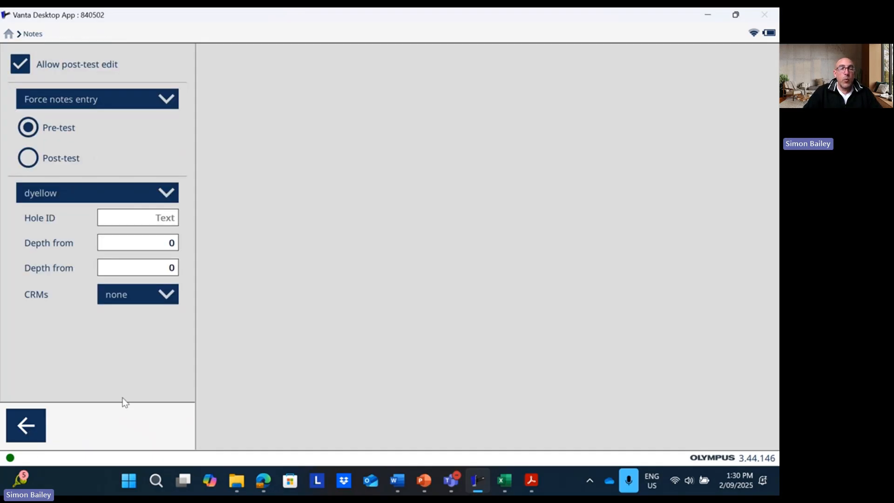
pyautogui.click(34, 428)
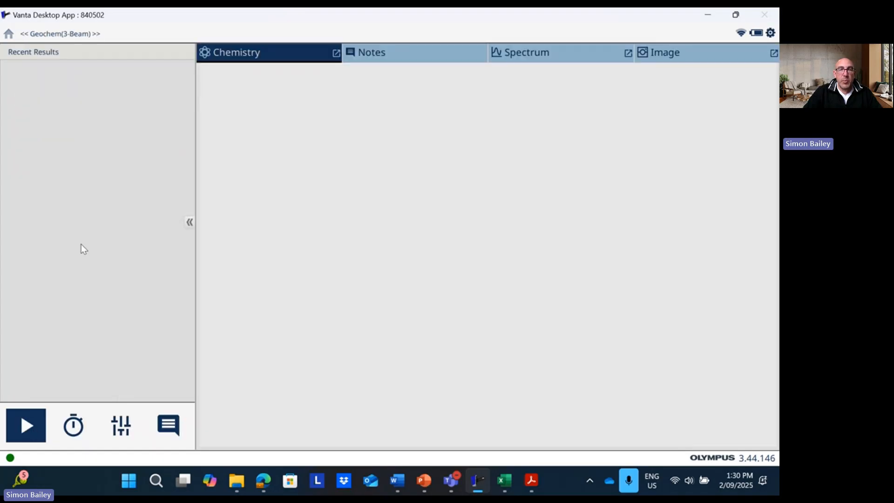
pyautogui.click(770, 33)
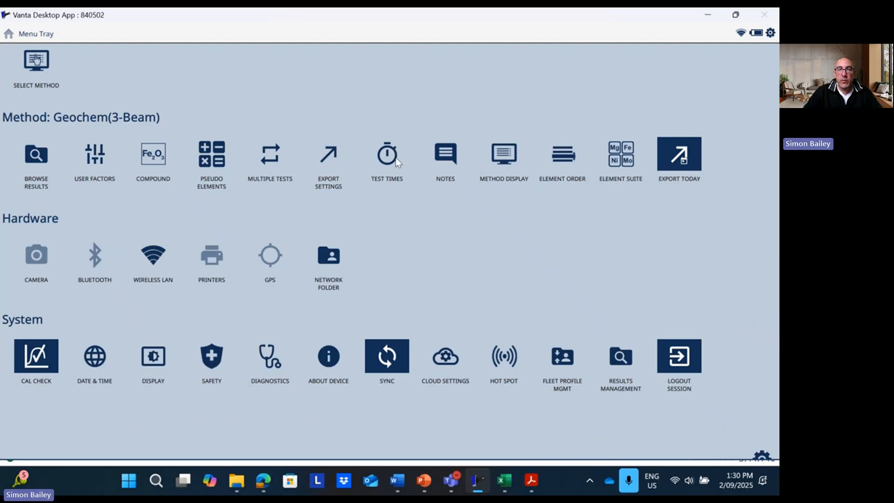
# Choose Training as the export template and return to the Geochem (3-Beam) test screen
pyautogui.click(334, 162)
pyautogui.click(177, 240)
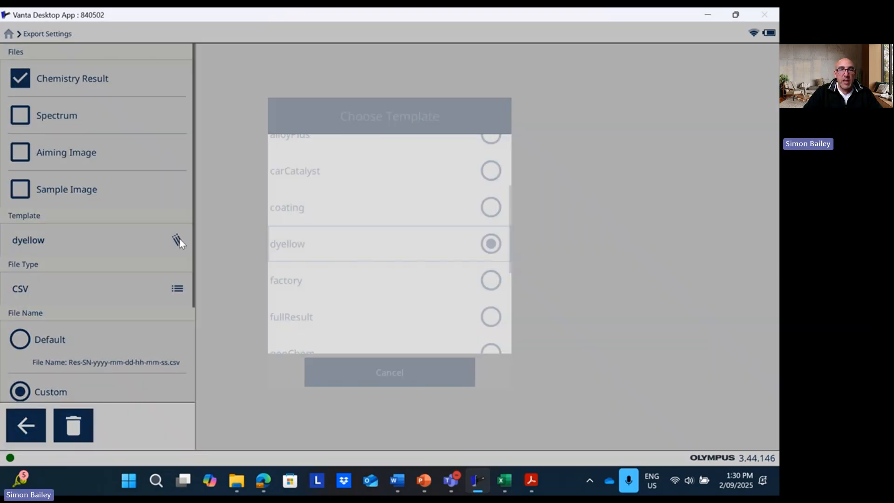
pyautogui.scroll(4, 334, 267)
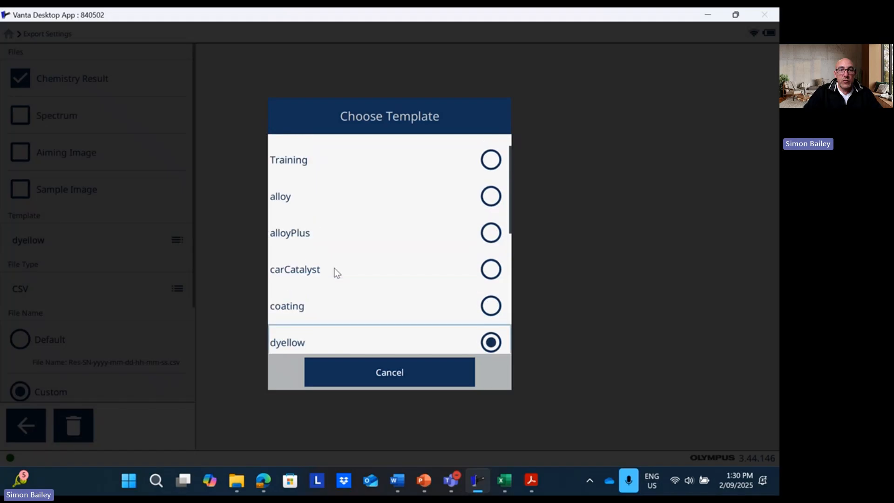
pyautogui.click(492, 190)
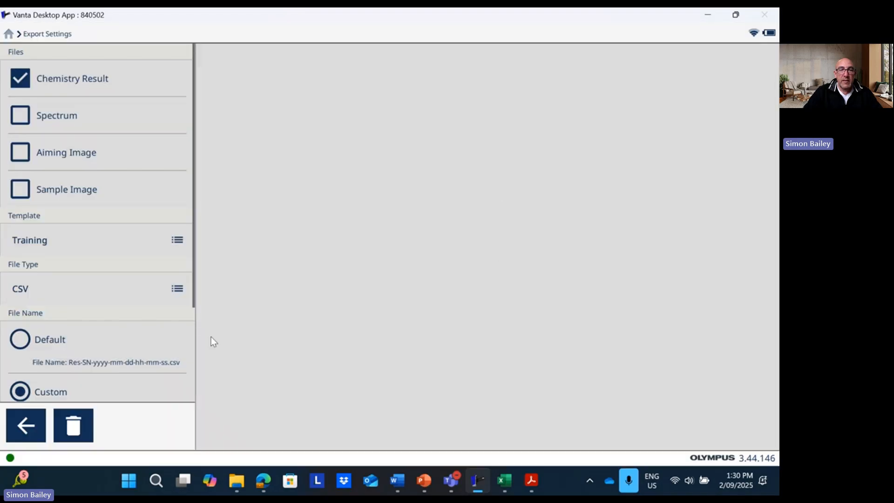
pyautogui.click(36, 428)
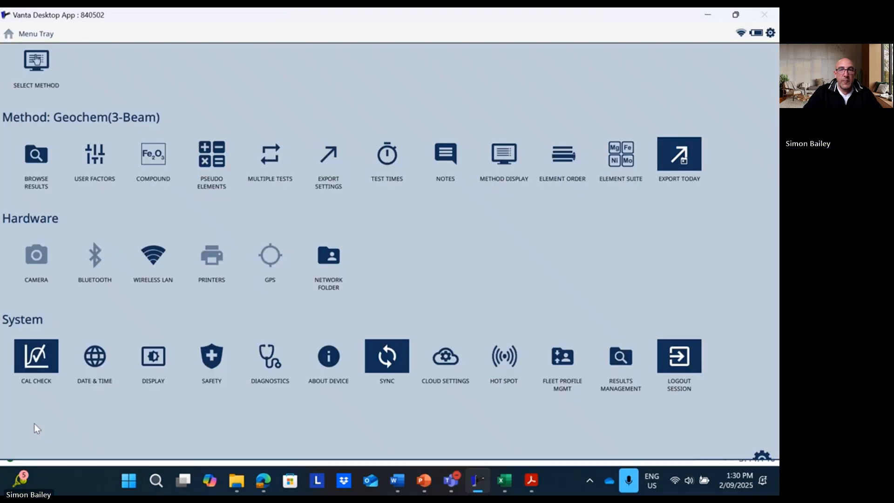
pyautogui.click(770, 33)
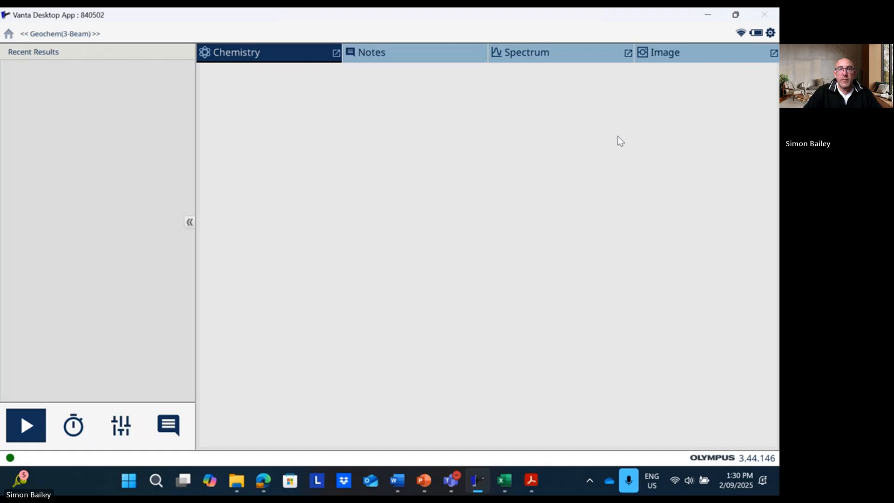